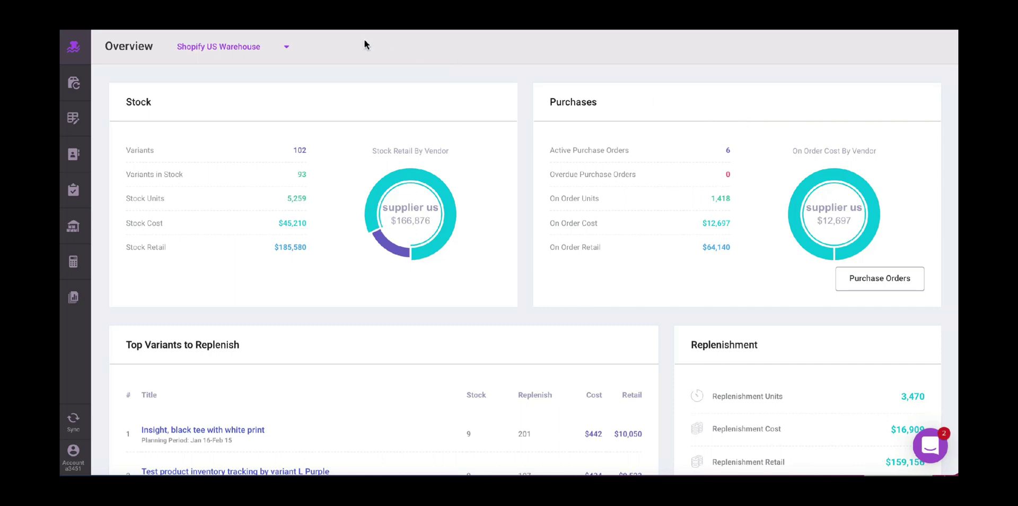
- Show the Replenishment view with the warehouse set to Combined All
click(75, 83)
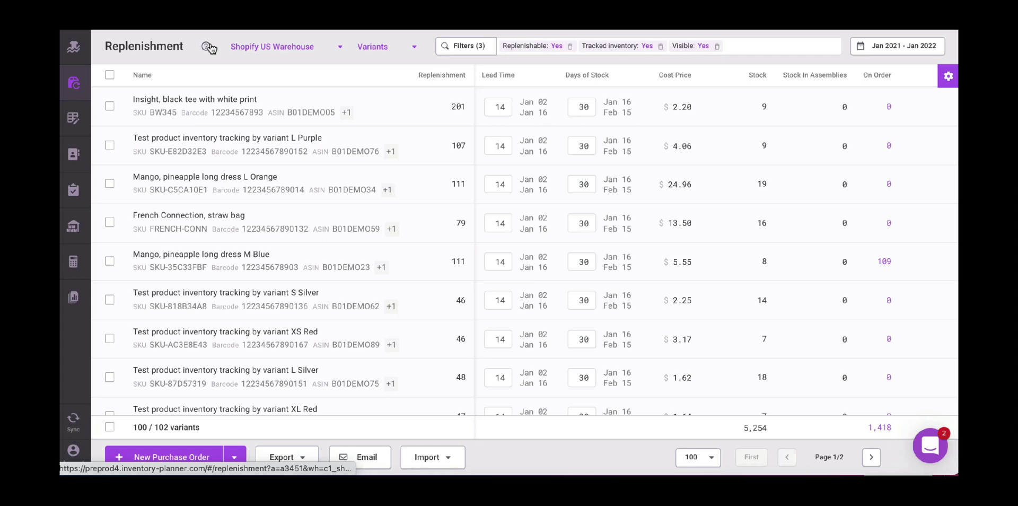
click(323, 47)
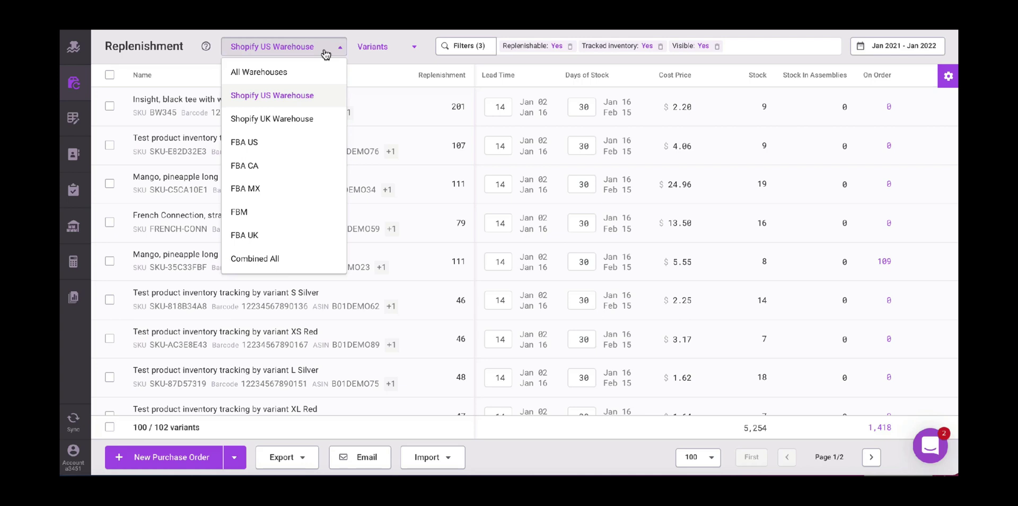
click(322, 264)
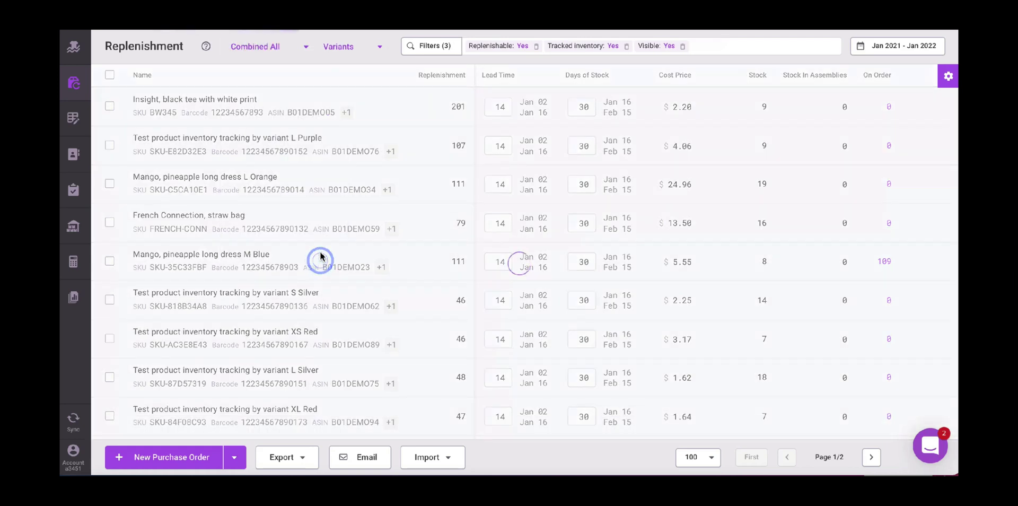
- Group the replenishment table by Categories instead of Variants
click(377, 49)
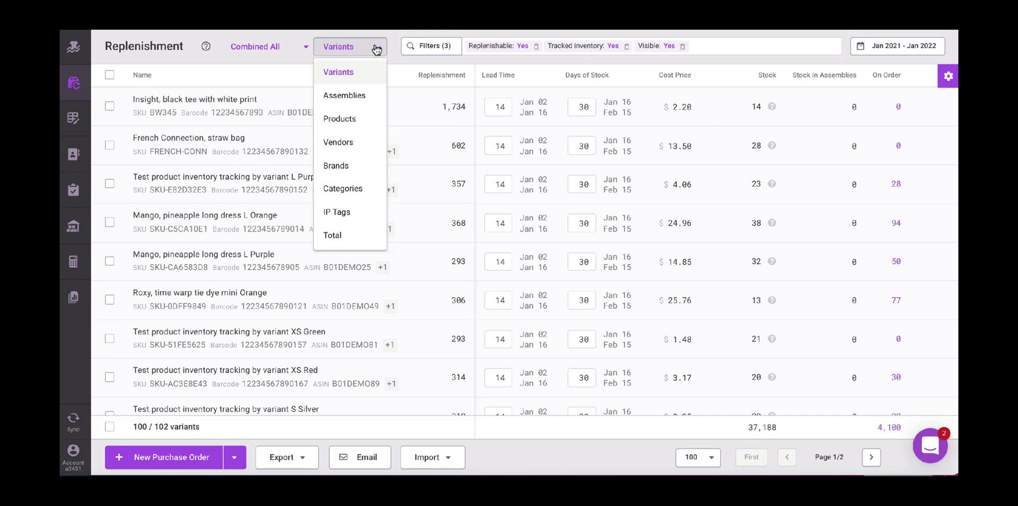
click(376, 49)
click(363, 48)
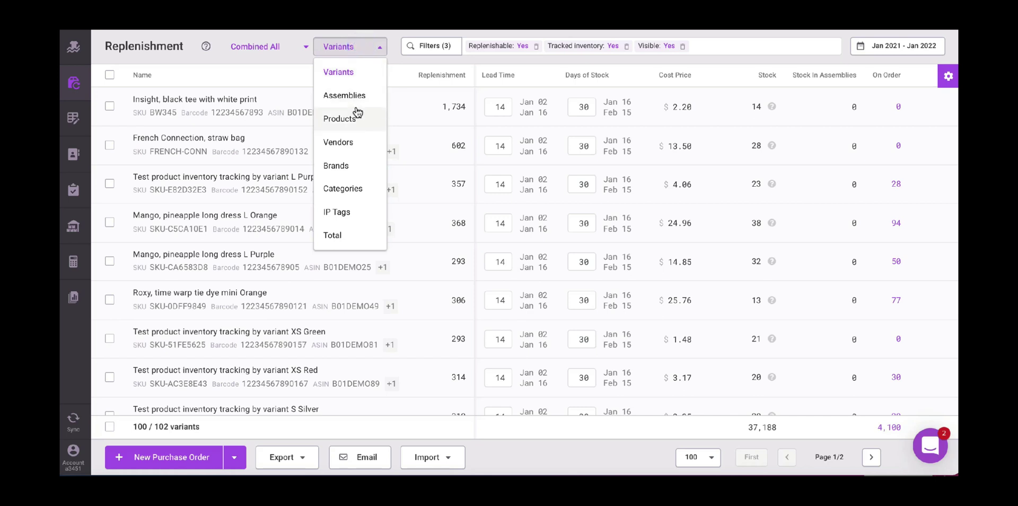
click(354, 189)
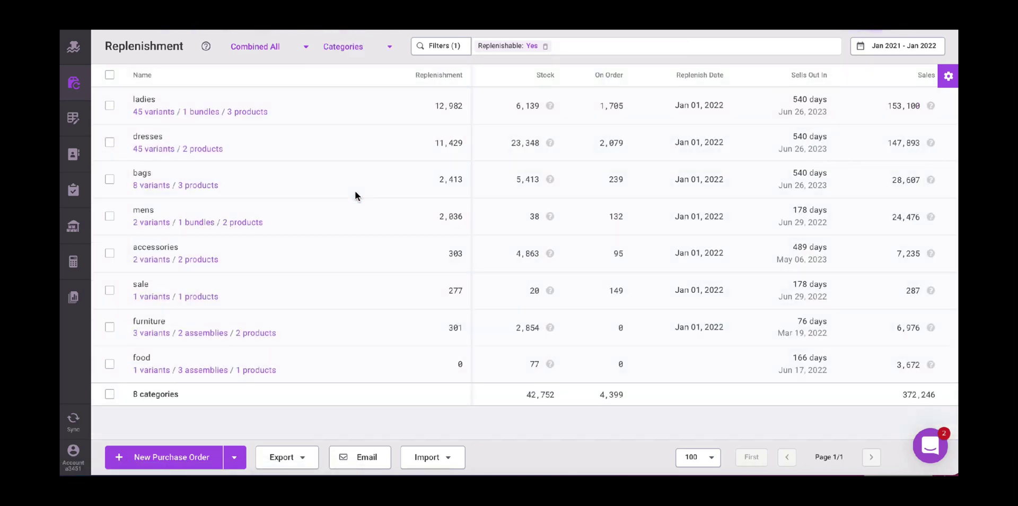
- Remove the Replenishable: Yes filter, leaving the table unfiltered
click(546, 47)
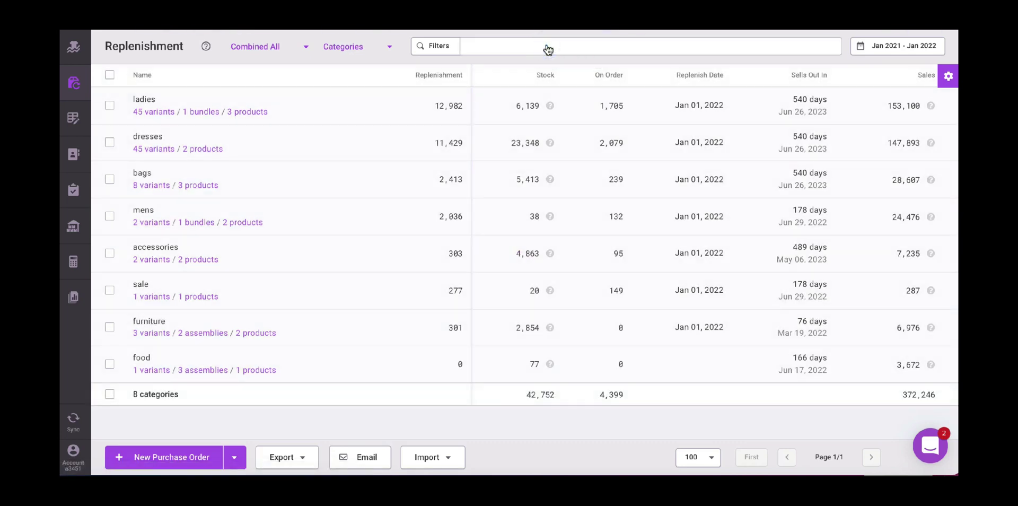
click(447, 47)
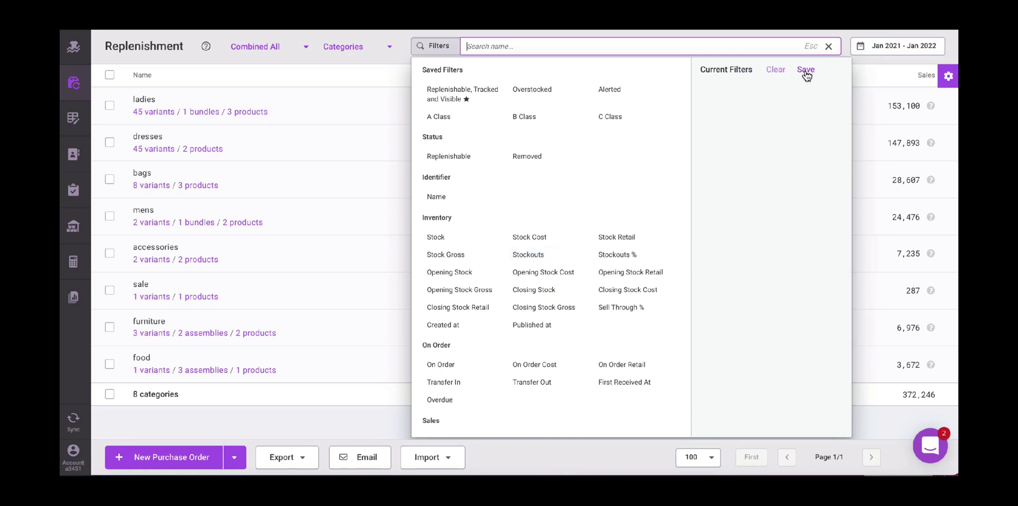
click(395, 66)
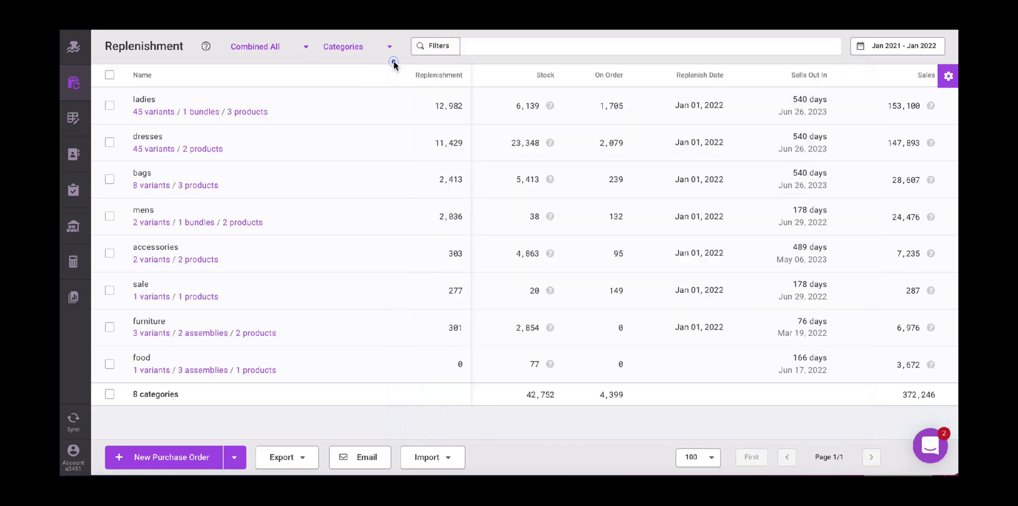
- Add the On Order % column and move On Order below Replenish Date
click(949, 77)
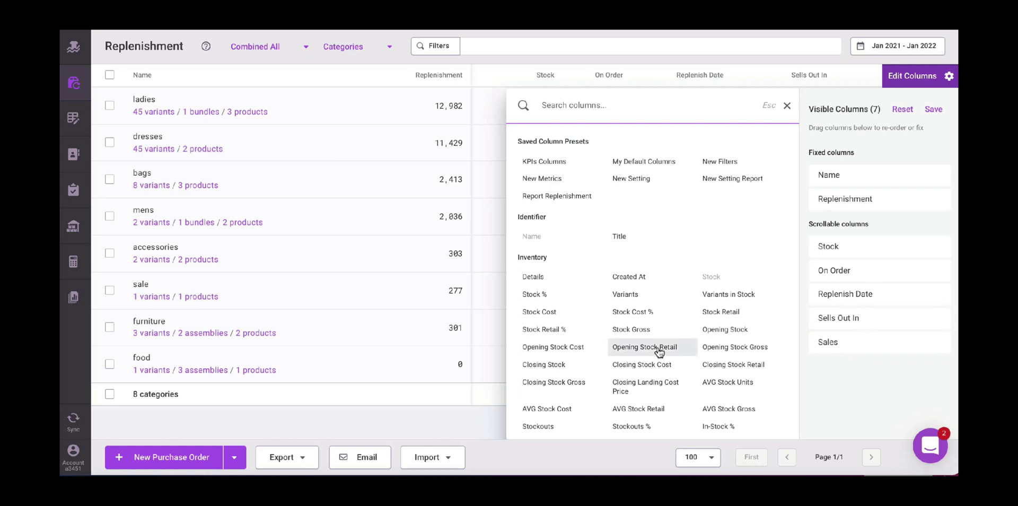
scroll(659, 347, down, 2)
scroll(660, 350, down, 1)
scroll(659, 352, down, 1)
click(634, 237)
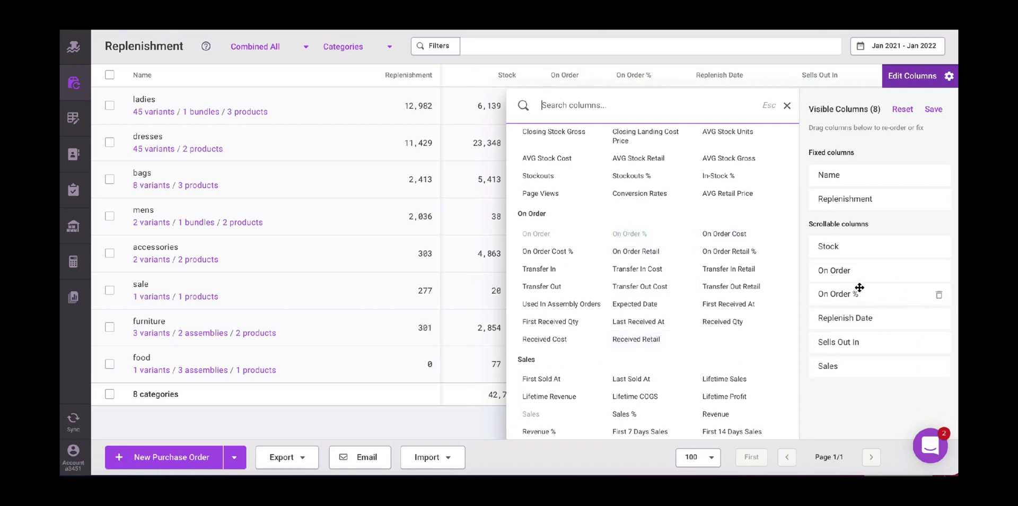
drag(857, 269, 860, 317)
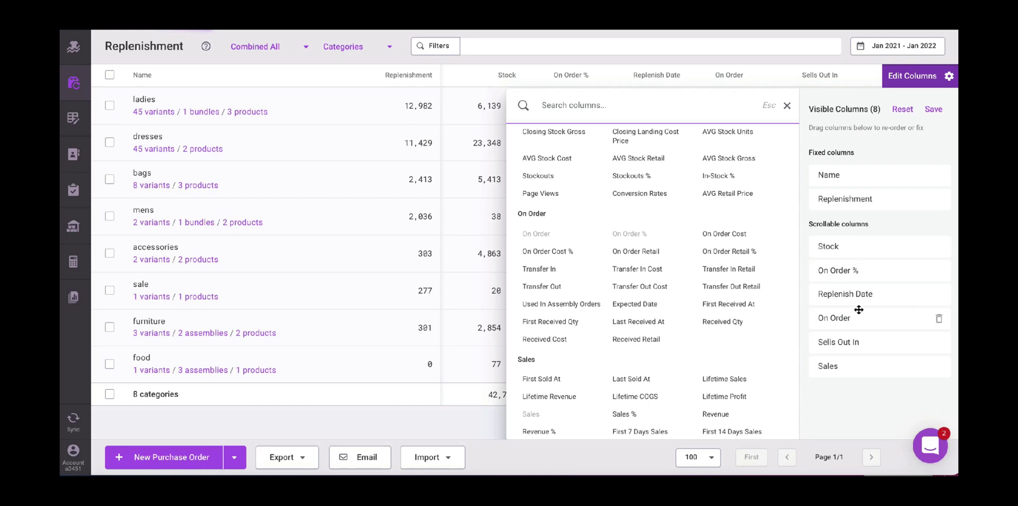
- Save the current column layout as a preset named 'default columns'
click(933, 109)
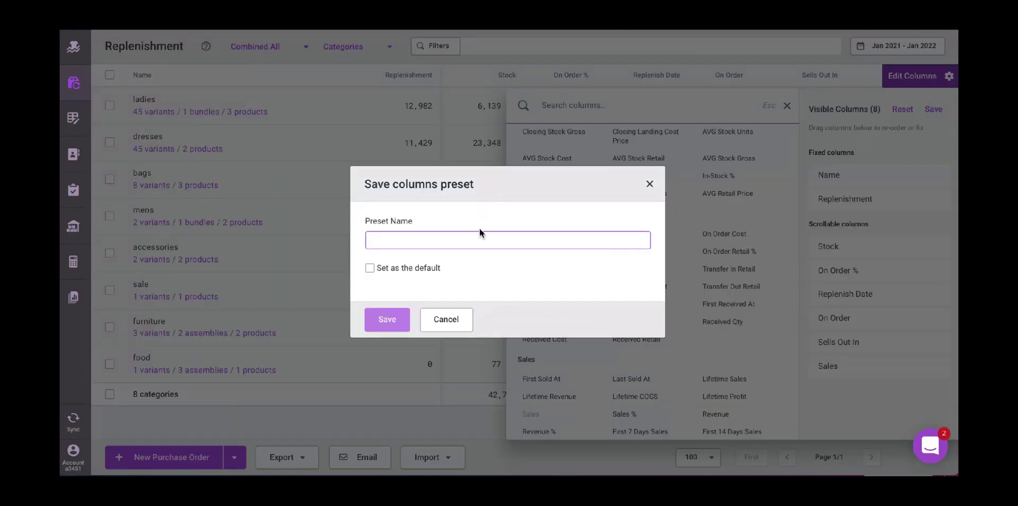
text(default columns)
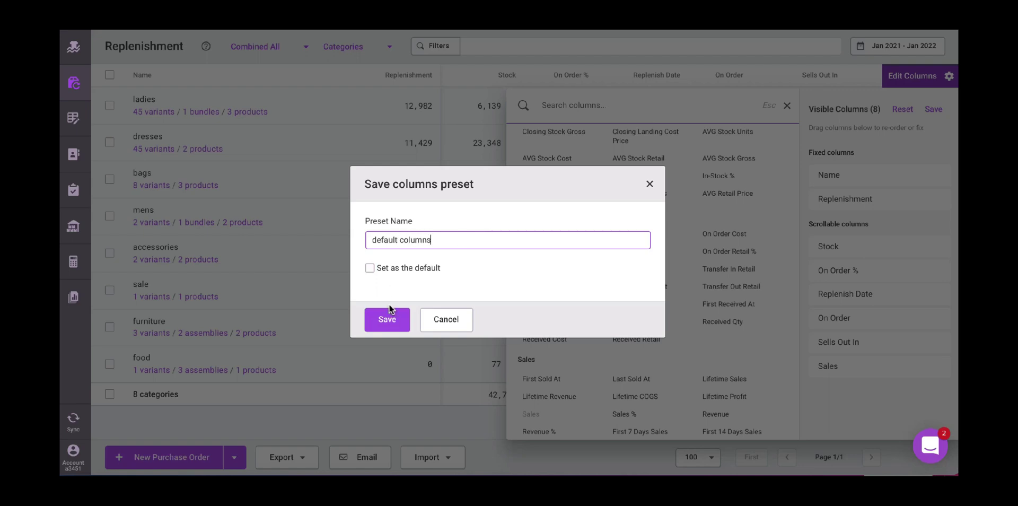
click(390, 318)
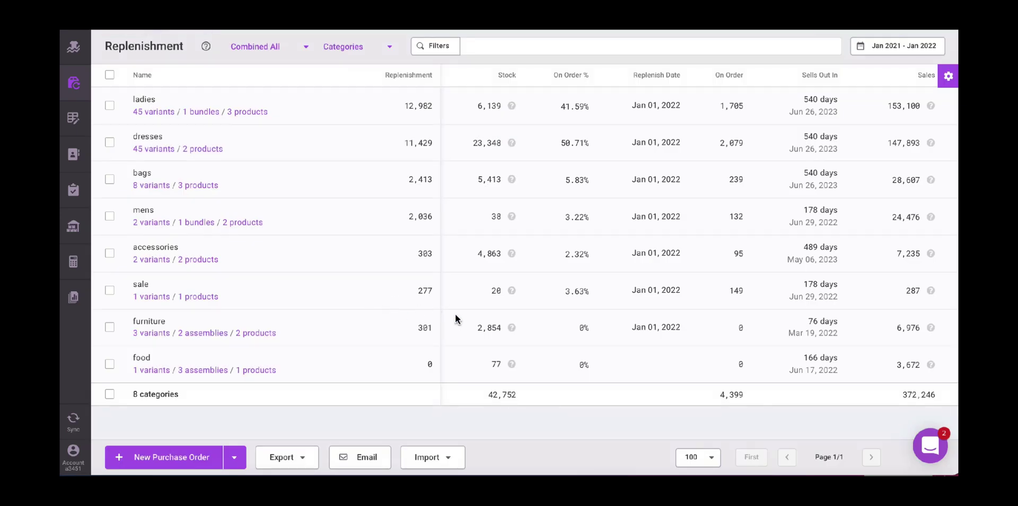
- Start a replenishment report email addressed to the account's own e-mail address, leaving CC empty
click(373, 459)
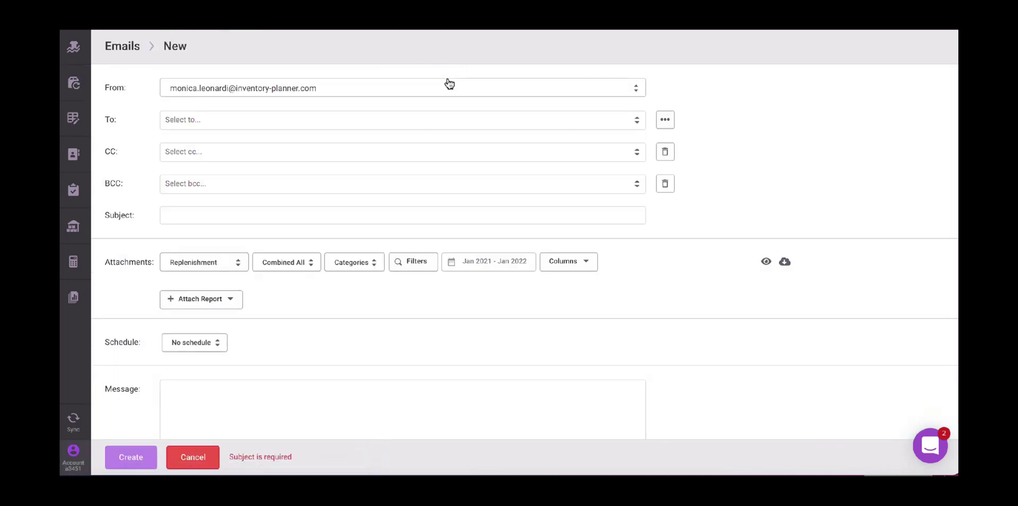
click(326, 114)
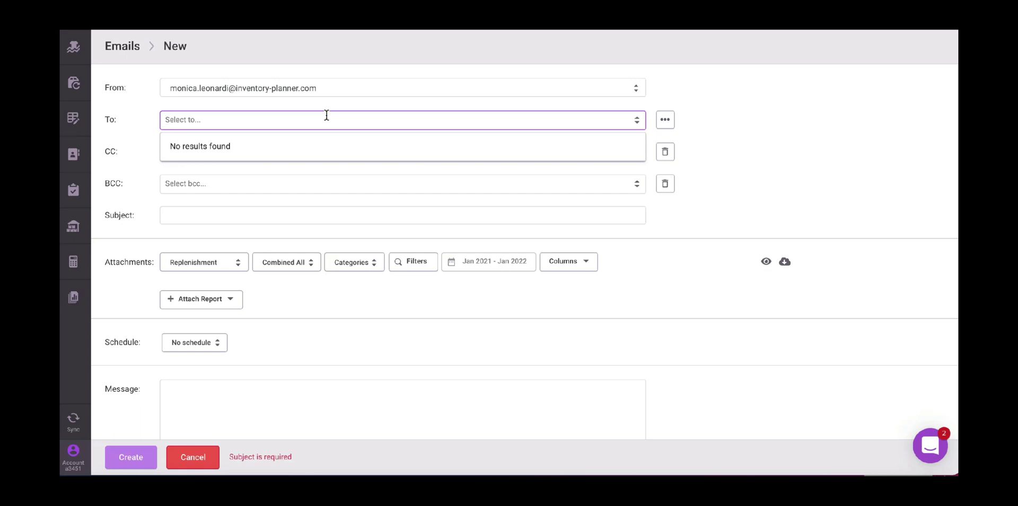
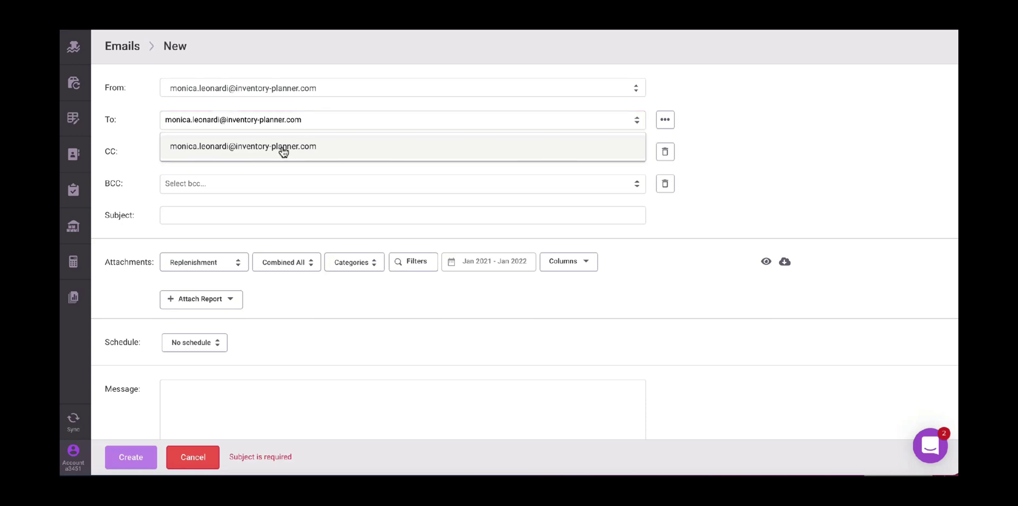
click(281, 146)
click(237, 147)
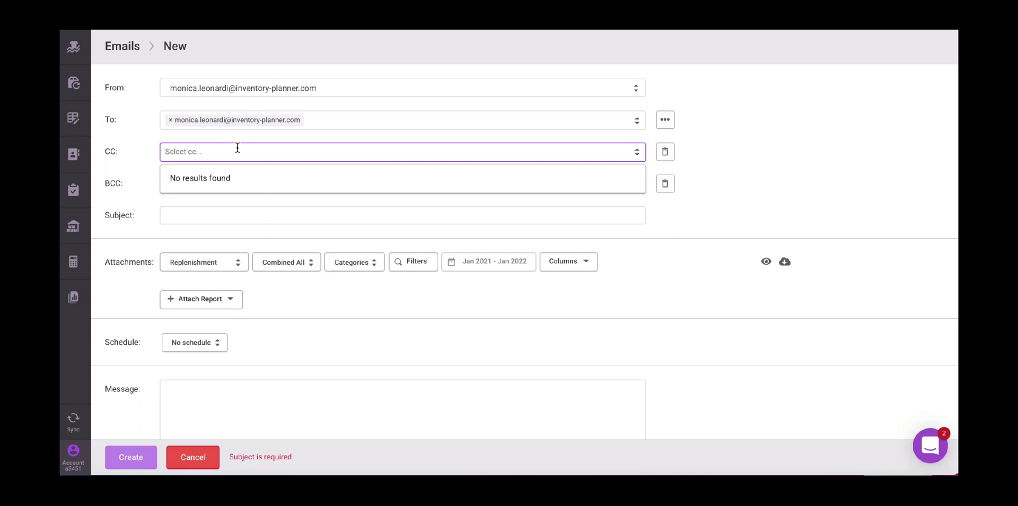
click(723, 182)
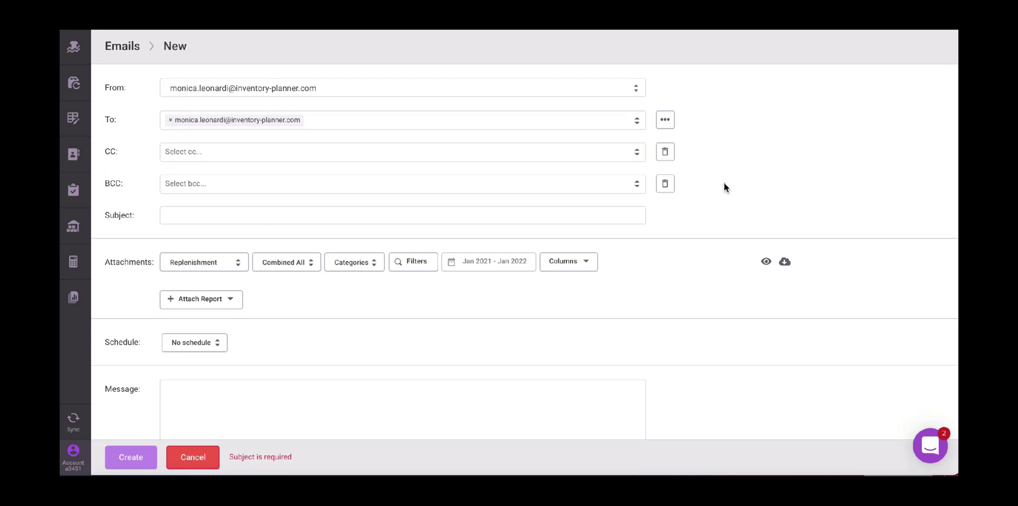
scroll(207, 210, down, 1)
- Enter 'Replenishment test' as the email subject
click(207, 195)
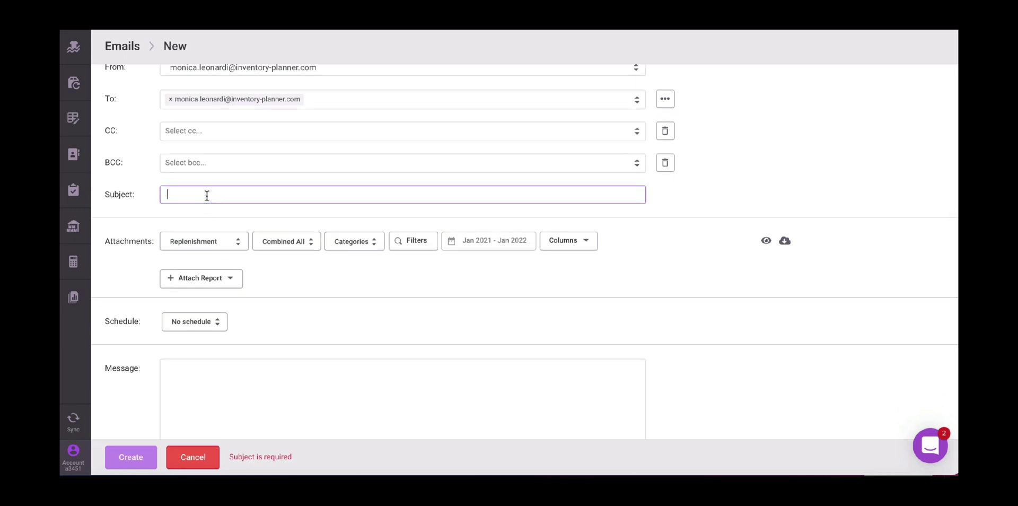
text(Replenishmen)
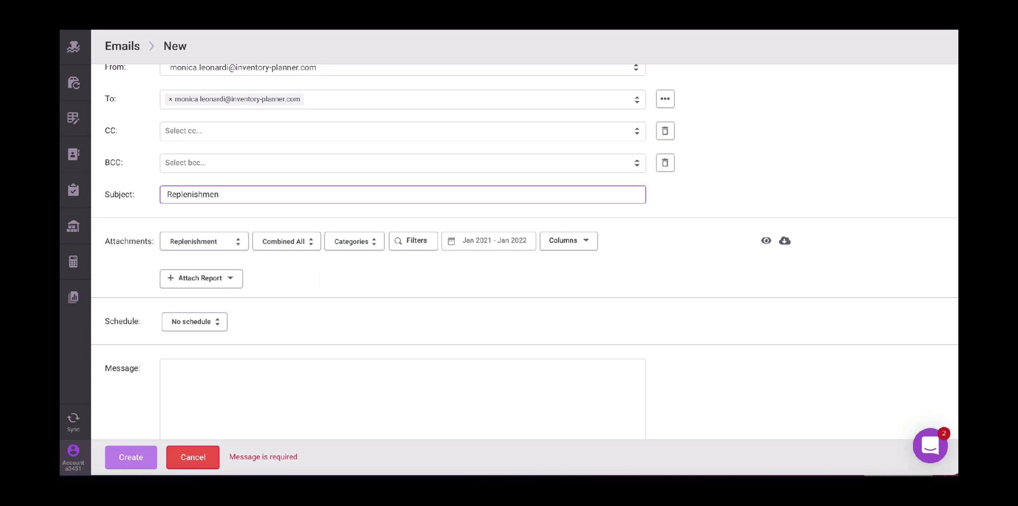
text(t test)
scroll(218, 306, down, 1)
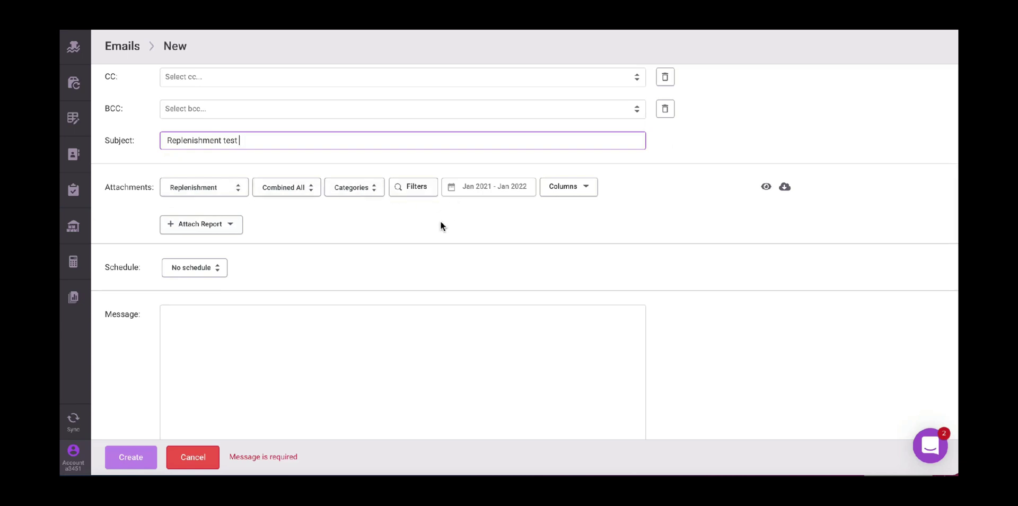
scroll(439, 222, down, 1)
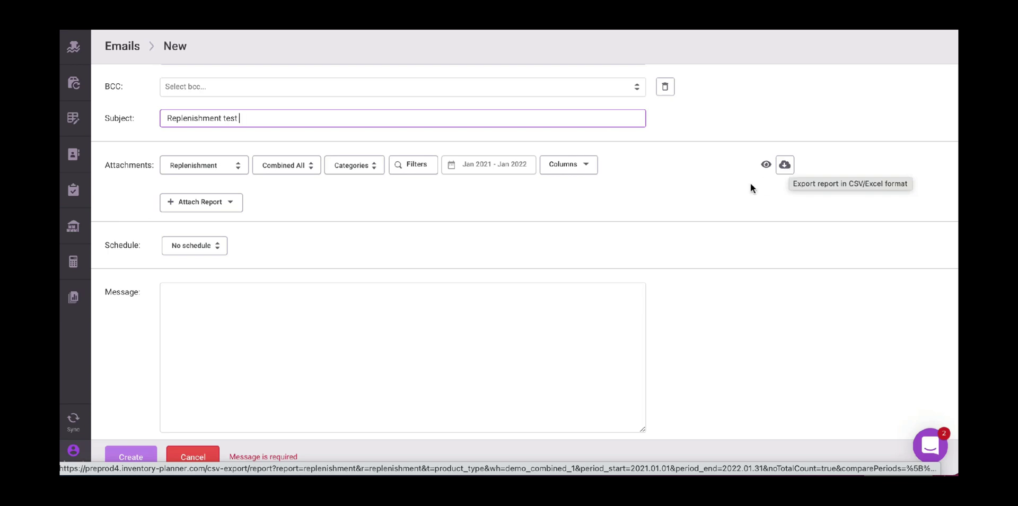
- Attach an Aging Analysis report to the email, grouped by Categories
click(227, 204)
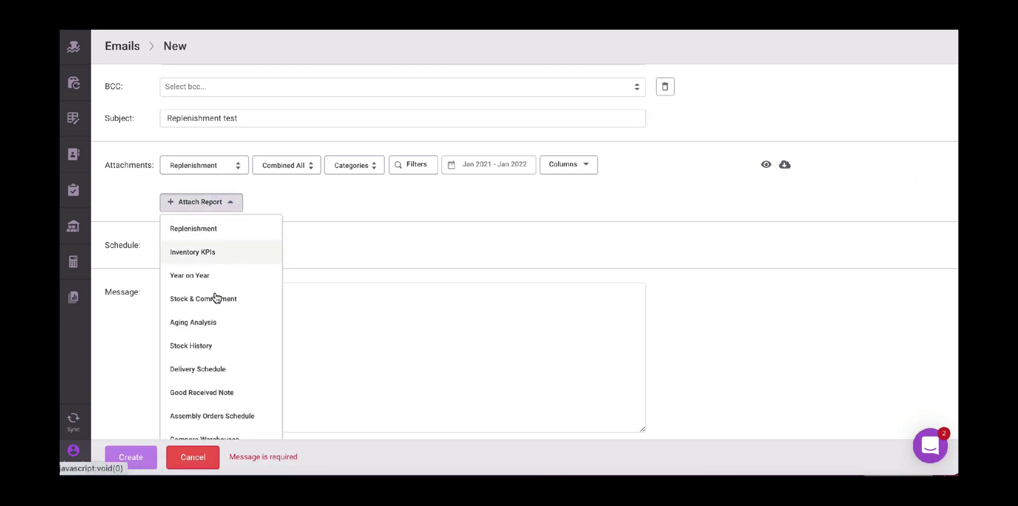
click(212, 320)
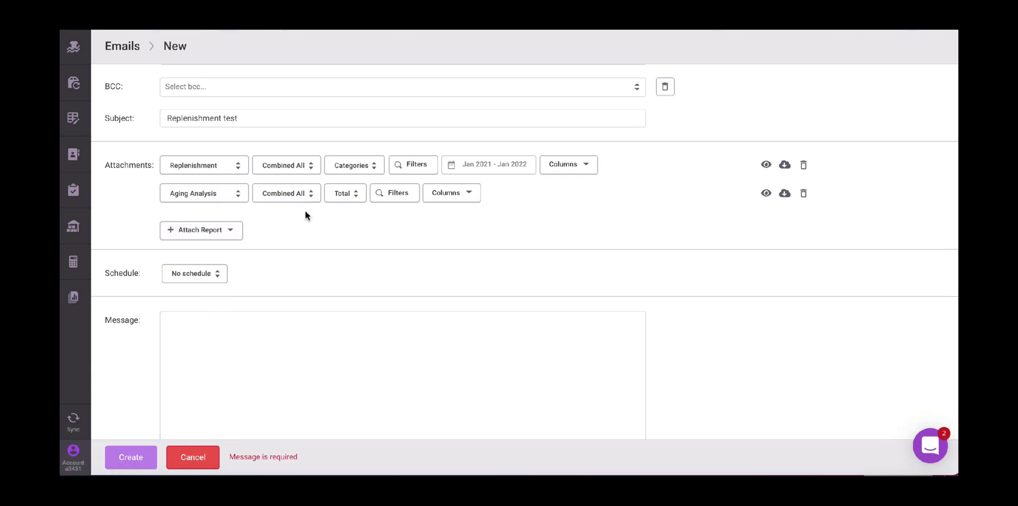
click(353, 198)
click(350, 358)
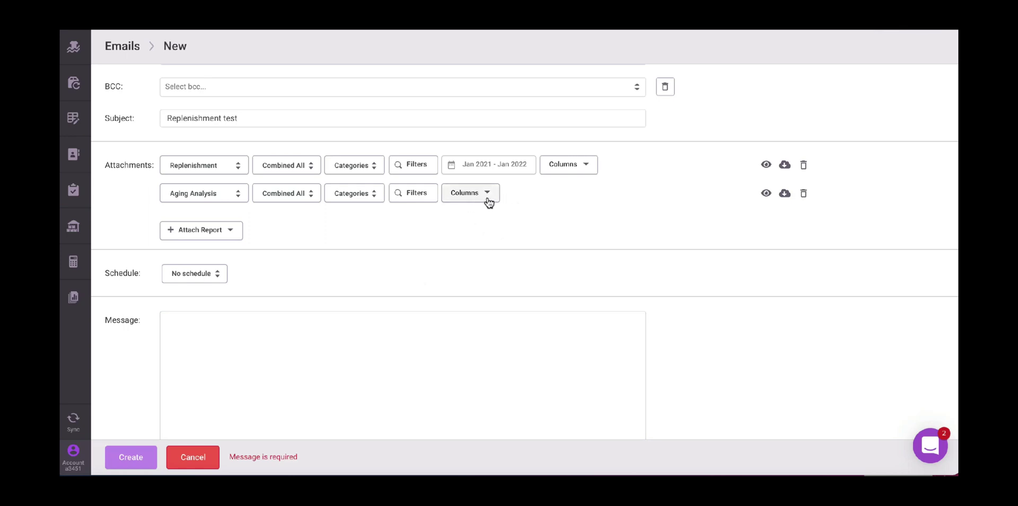
scroll(413, 284, down, 1)
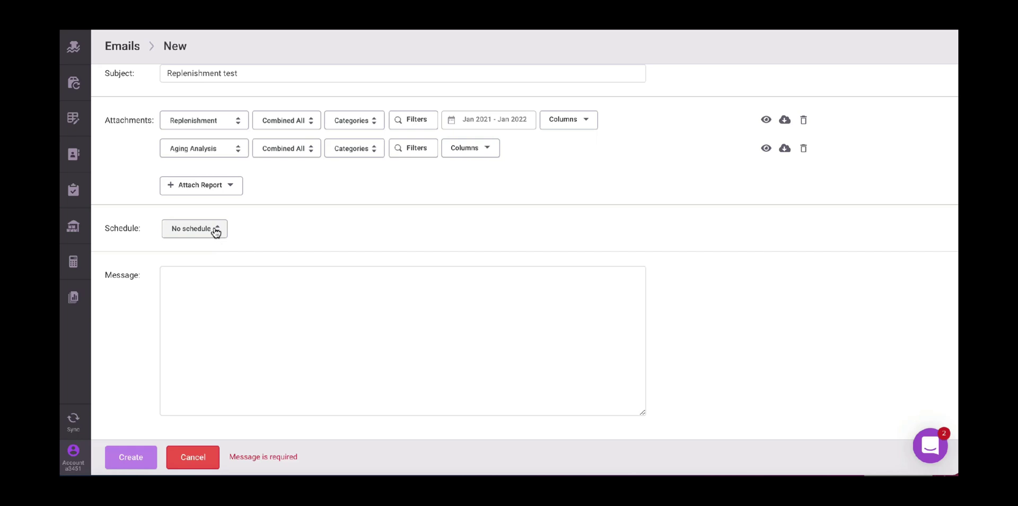
- Schedule the email weekly on Sunday with the Never stop option
click(215, 232)
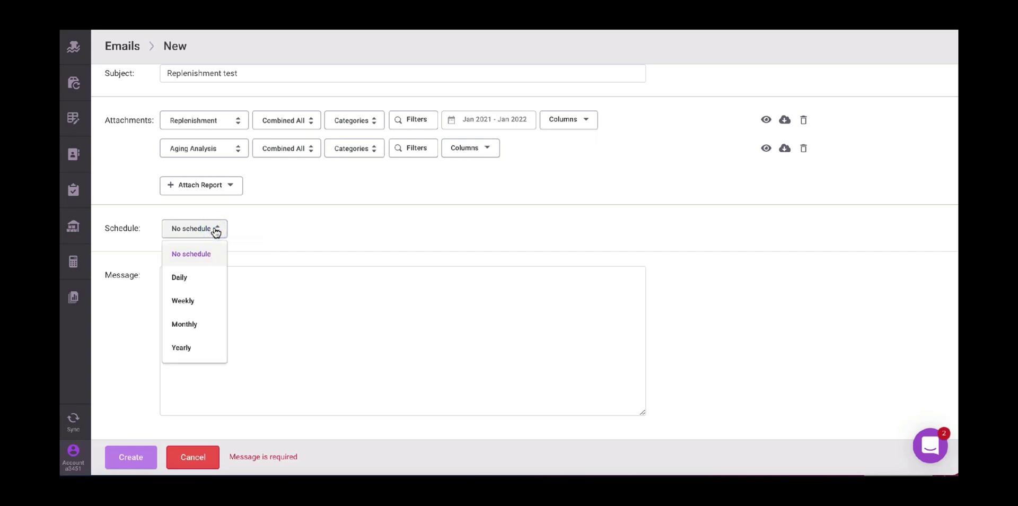
click(207, 299)
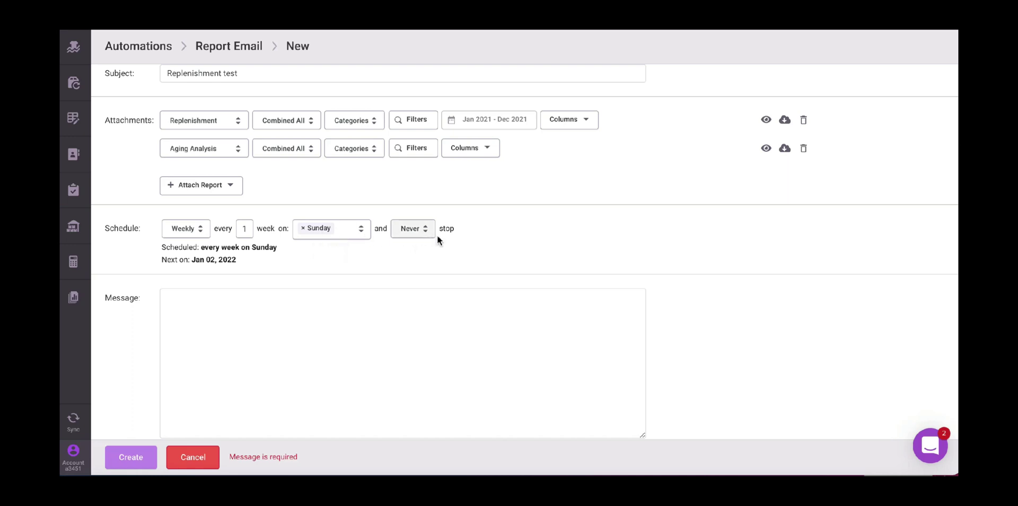
click(425, 226)
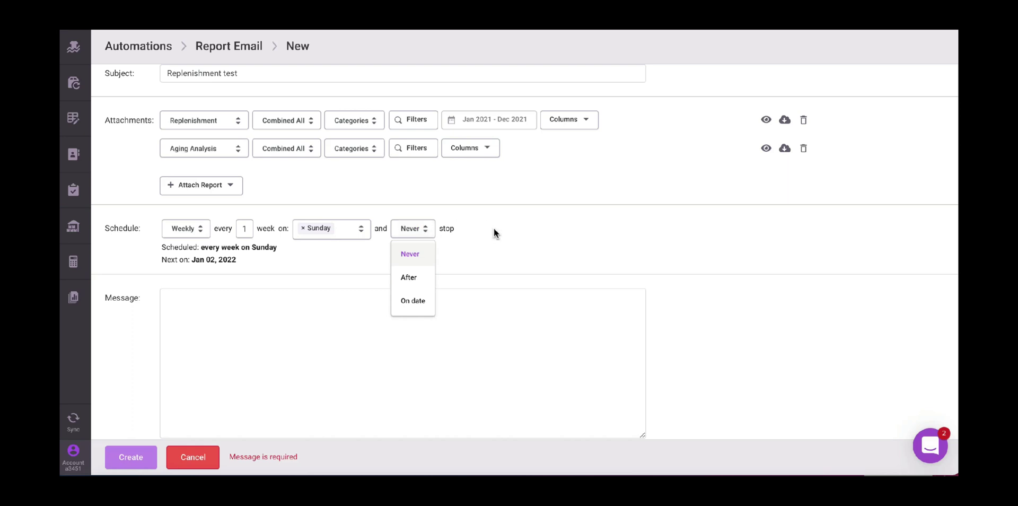
- Write the message 'Hi, Test,' with a blank line and the sender's name as sign-off
click(297, 344)
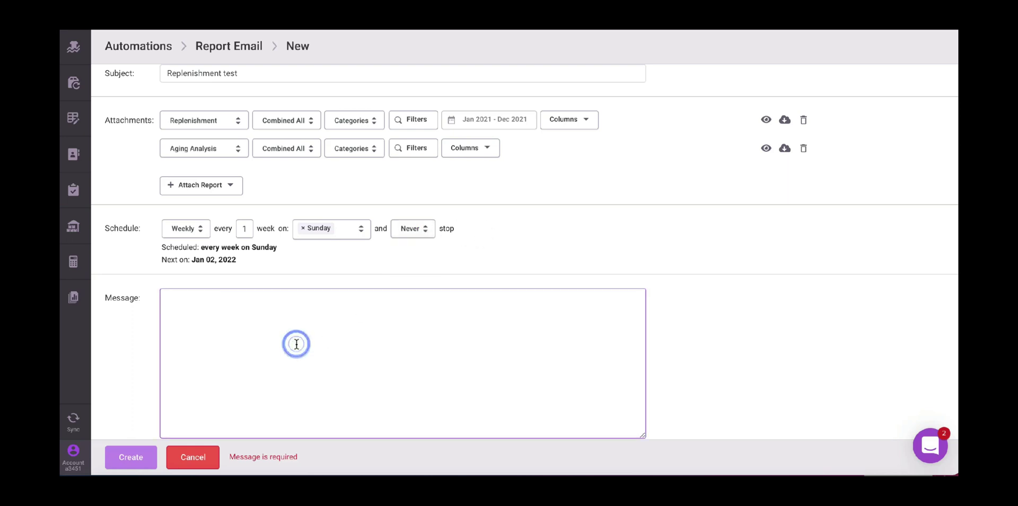
text(Hi,  )
text(Test)
text(,)
key(Return)
key(Return)
text(Monia)
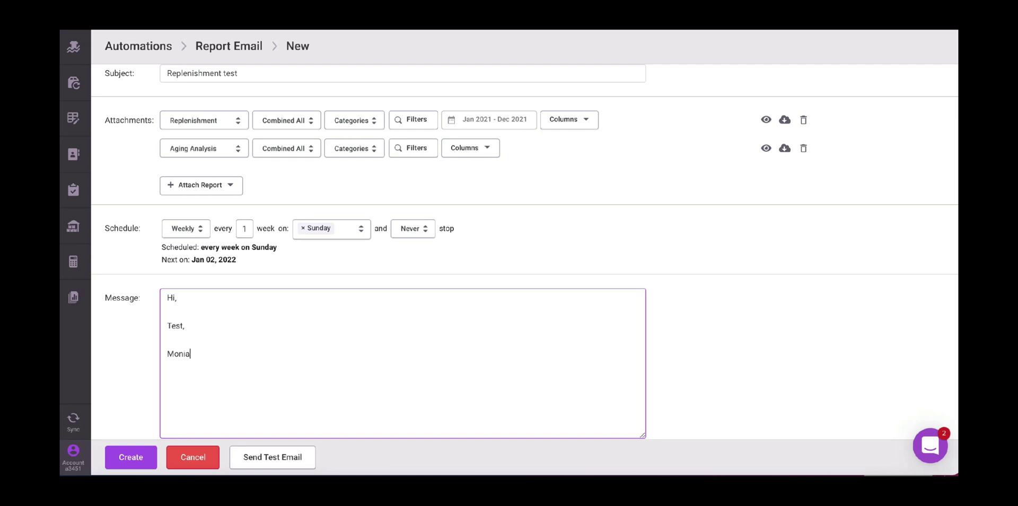
key(BackSpace)
text(ca)
- Send a test copy of the email, then create the automation
click(289, 456)
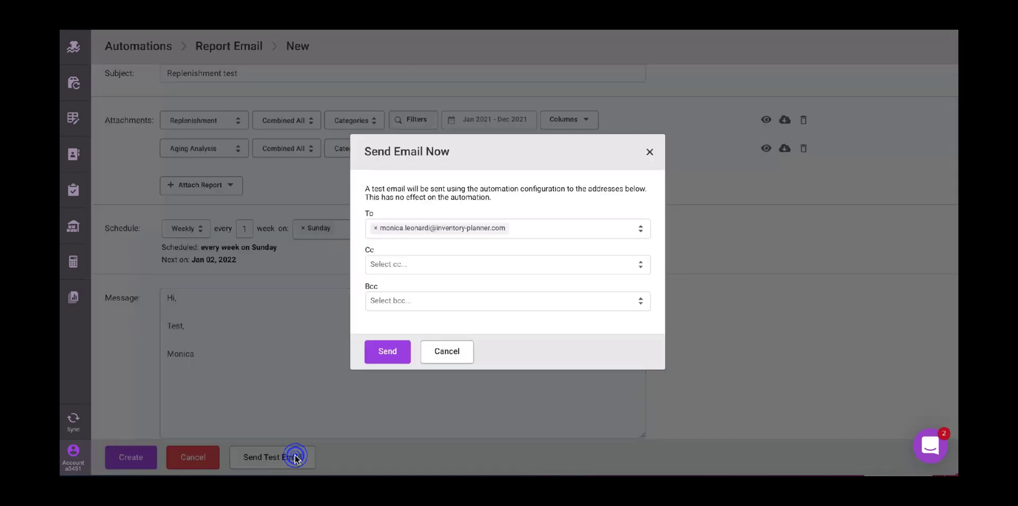
click(387, 351)
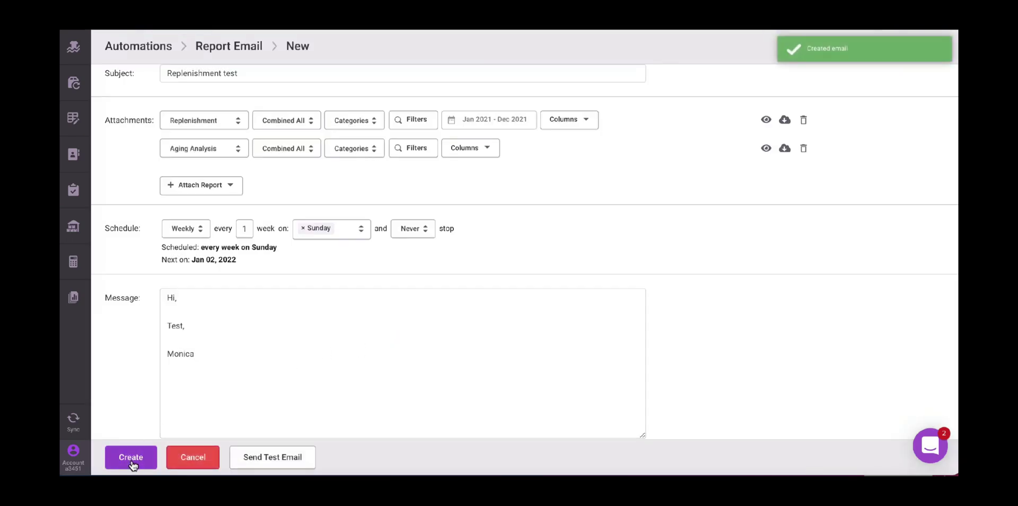
click(132, 461)
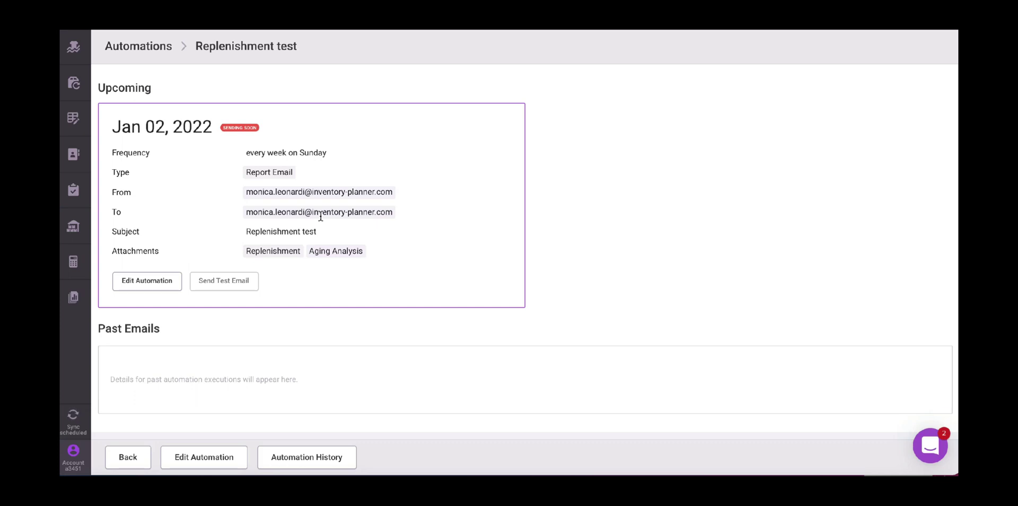
- Scroll the automation page to check the Jan 02, 2022 upcoming send and empty Past Emails
scroll(511, 232, down, 1)
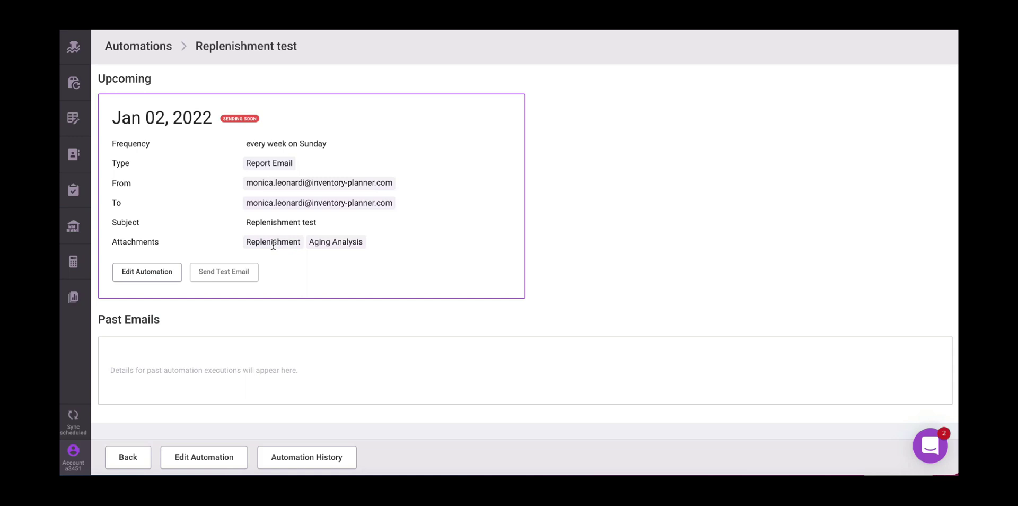
- Toggle the Replenishment test automation's Enabled switch off and on, save, and check Past Emails
click(148, 275)
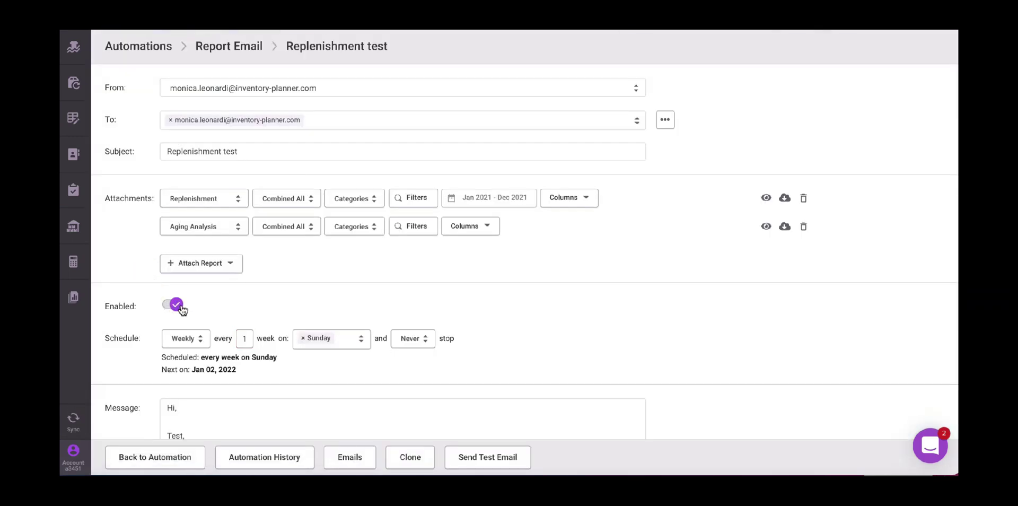
scroll(162, 321, down, 1)
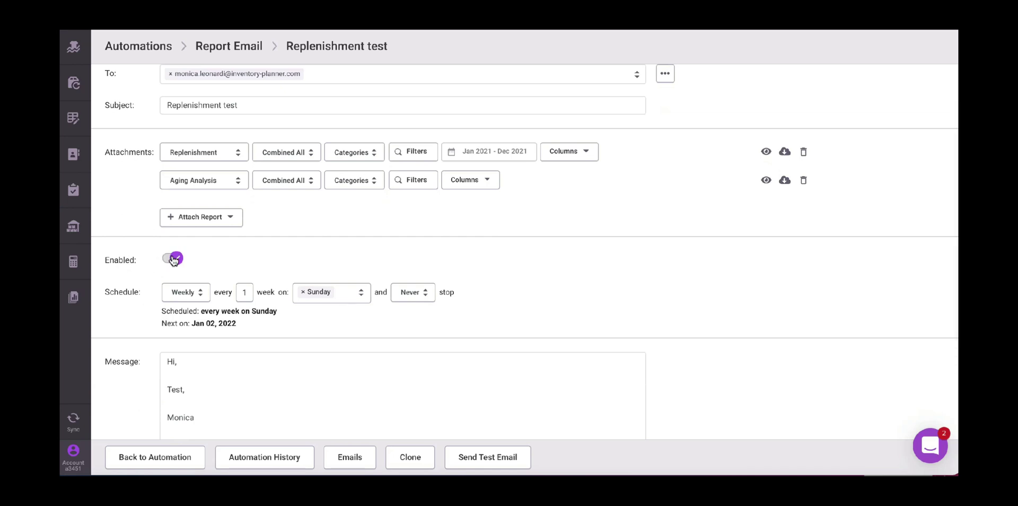
click(173, 259)
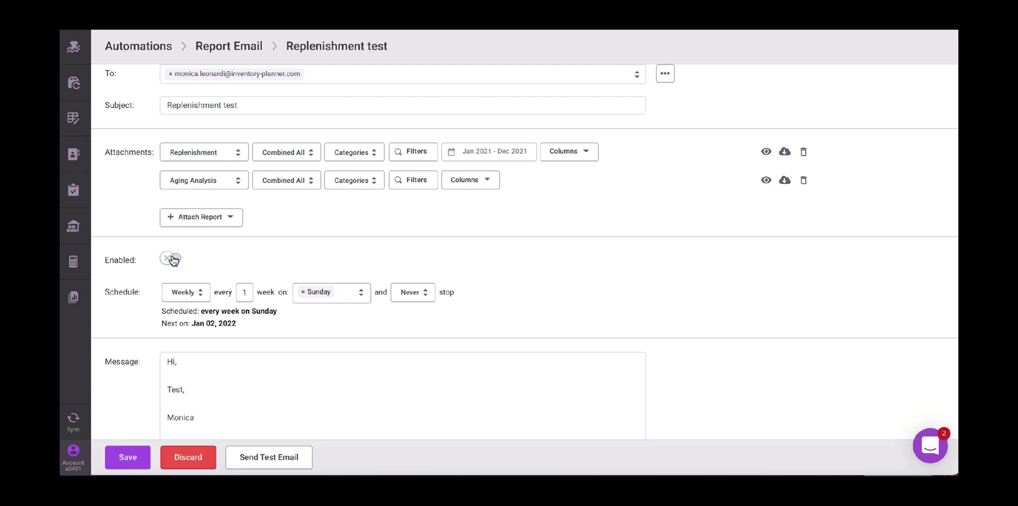
click(172, 259)
click(133, 455)
scroll(395, 320, down, 2)
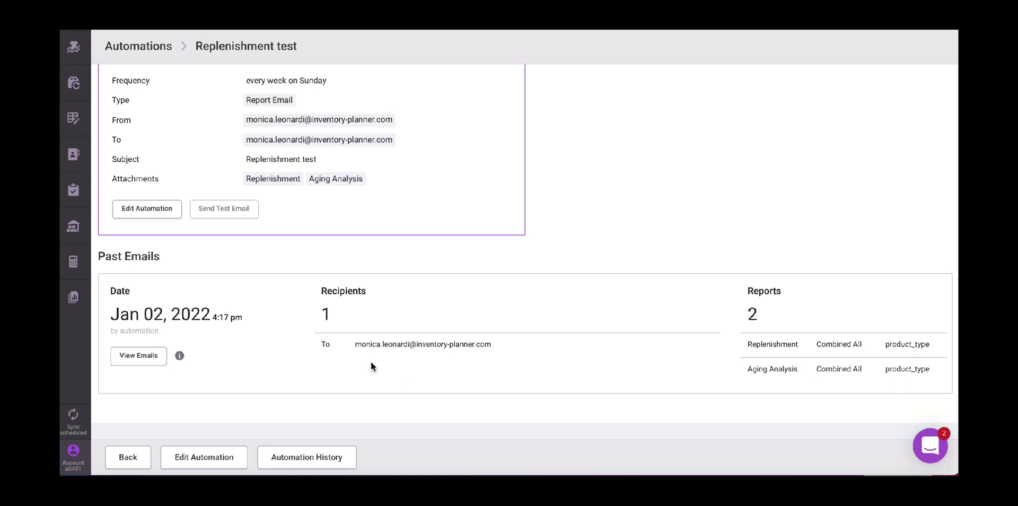
- Show the two emails sent by the Replenishment test automation, each with both reports
mouse_move(179, 356)
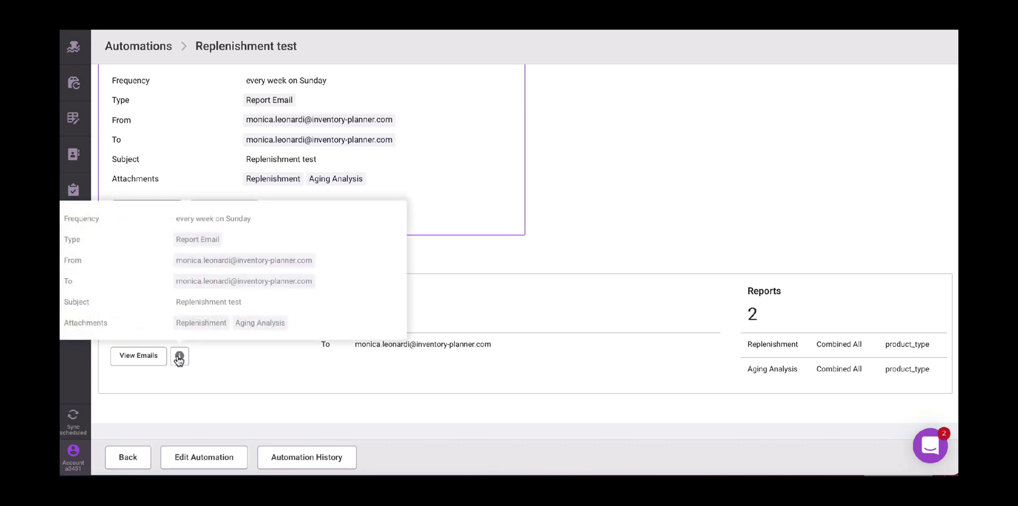
click(148, 357)
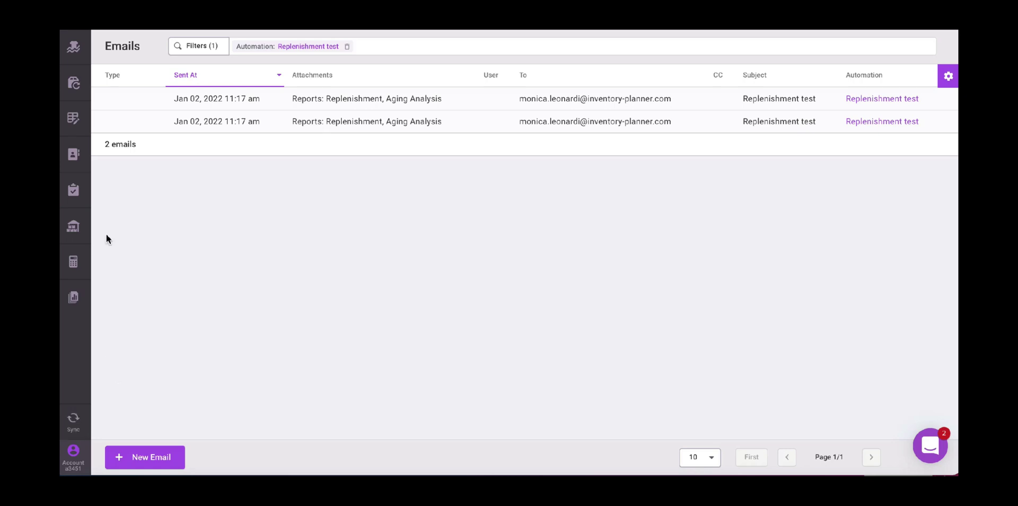
- Open the Overstock report and remove its Overstocked Units, Last Received at and Age in Days filters
click(73, 229)
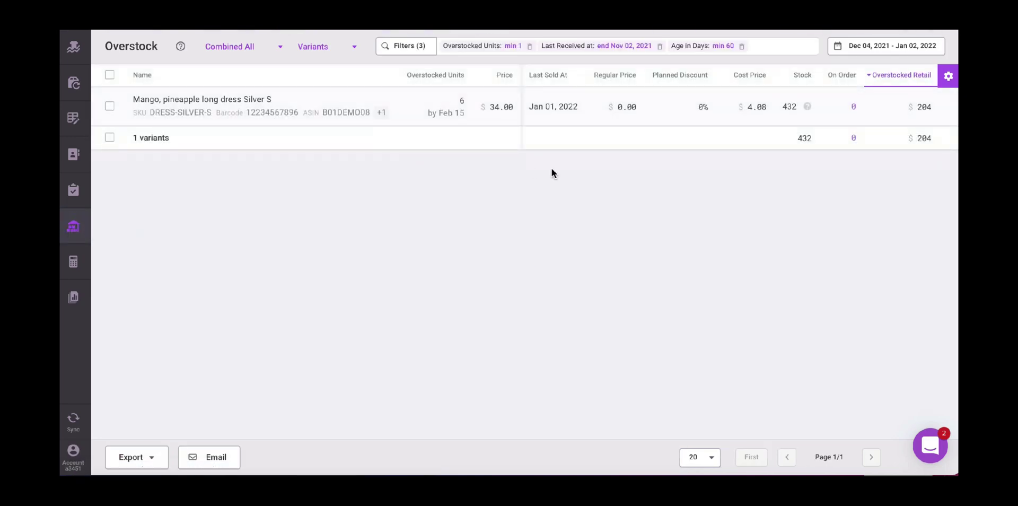
click(529, 47)
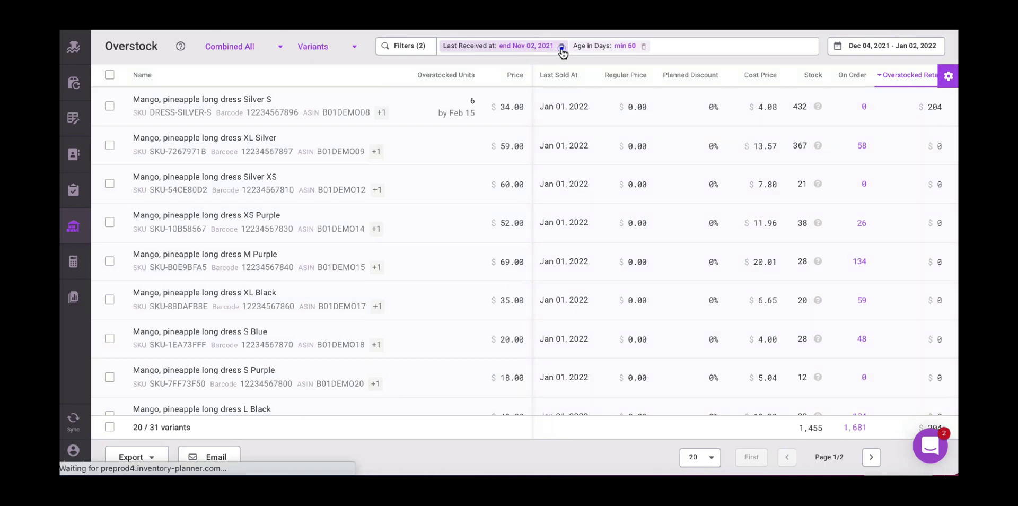
click(561, 47)
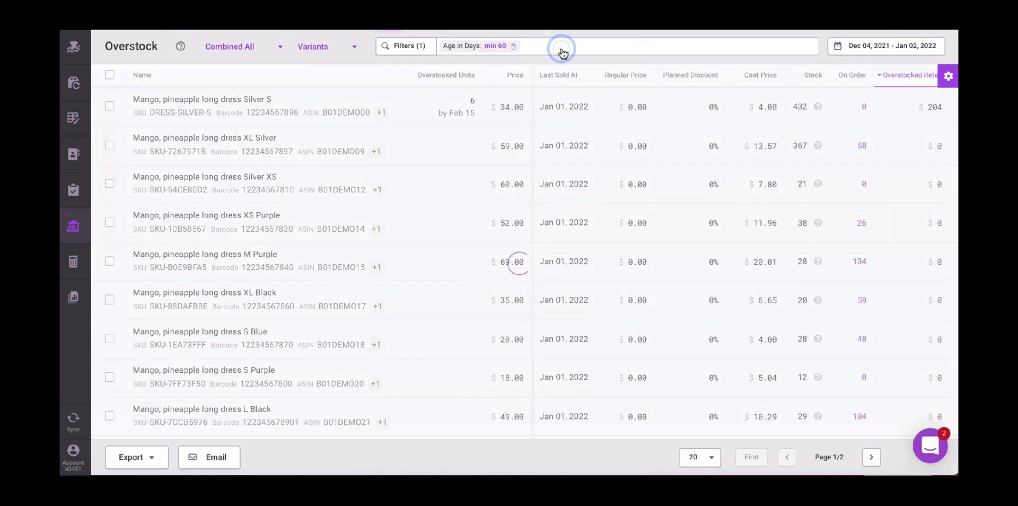
click(514, 48)
- Filter the report to Stock between 10 and 30 units
click(409, 47)
scroll(545, 253, down, 3)
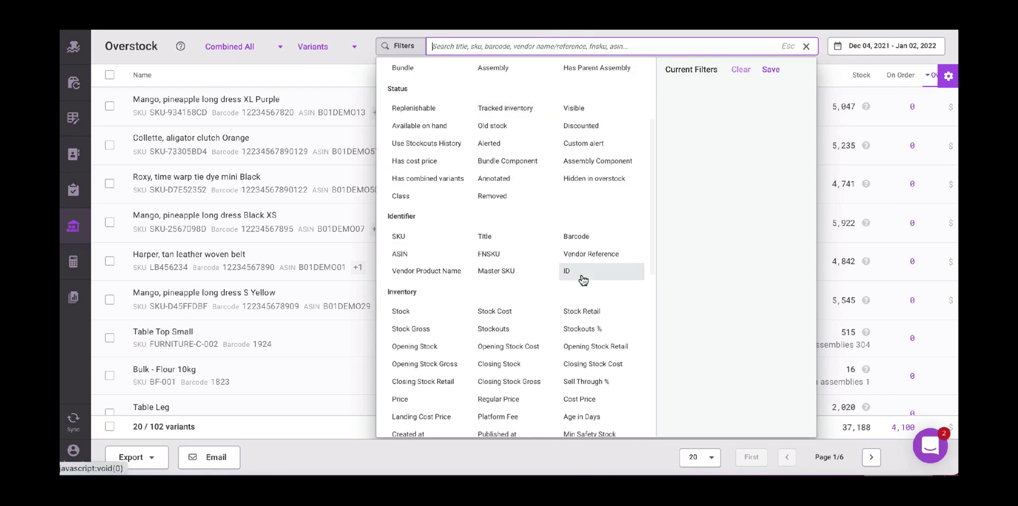
scroll(583, 280, down, 2)
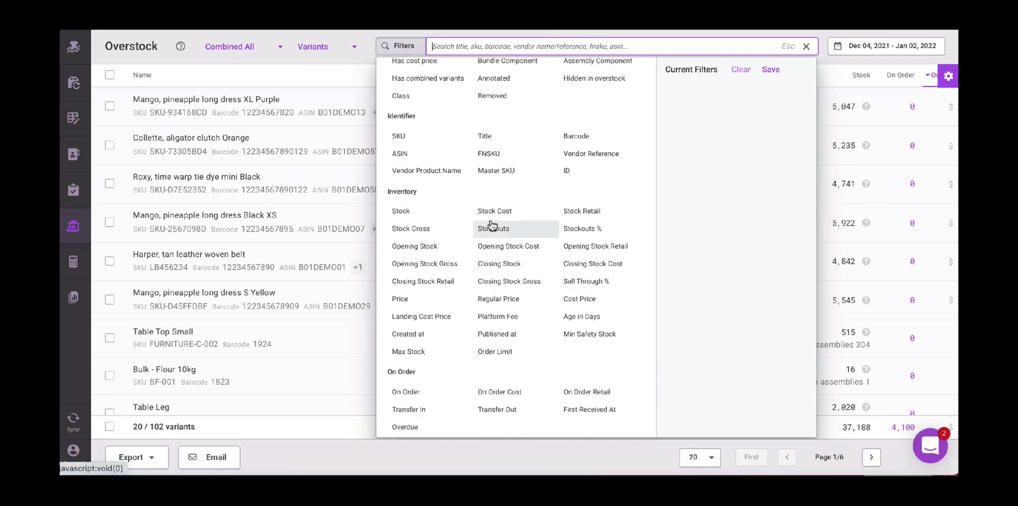
click(413, 212)
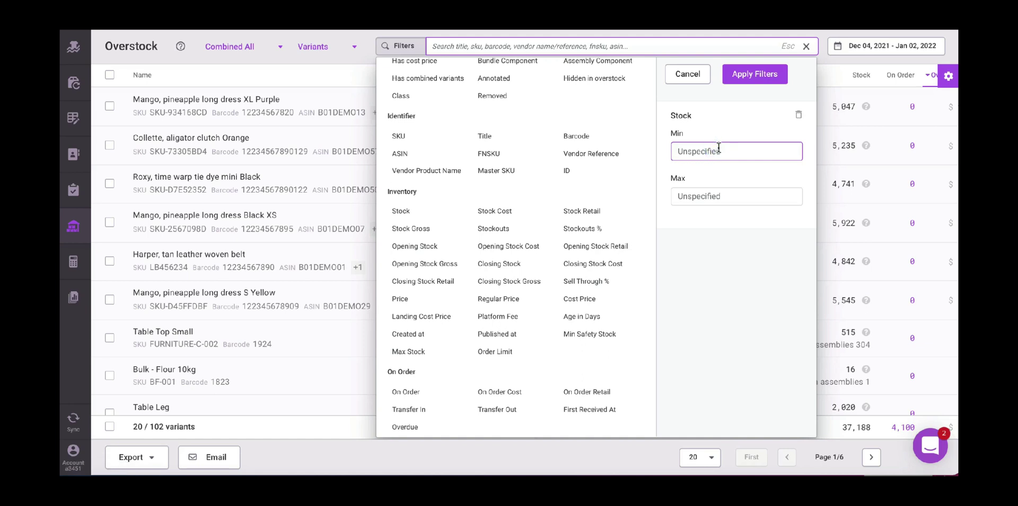
text(10)
click(699, 196)
text(30)
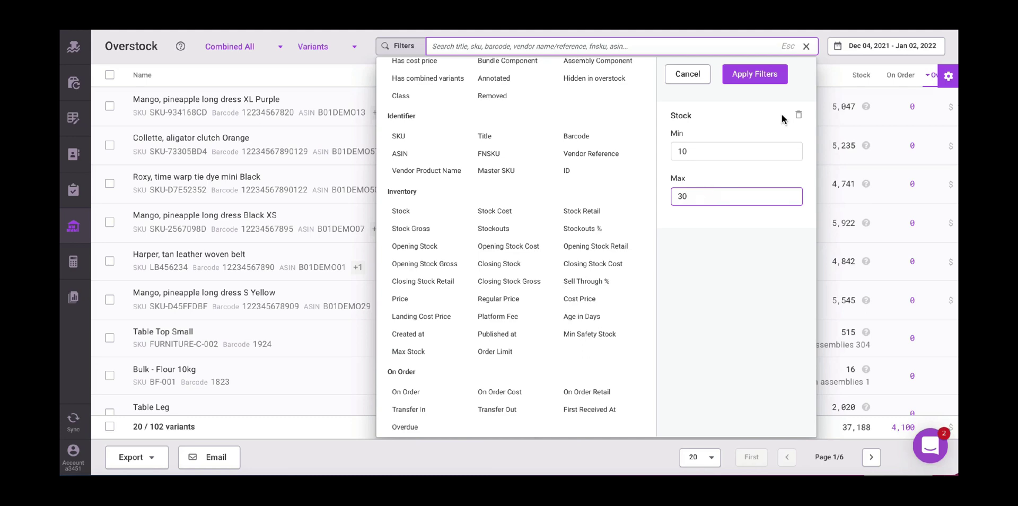
click(763, 75)
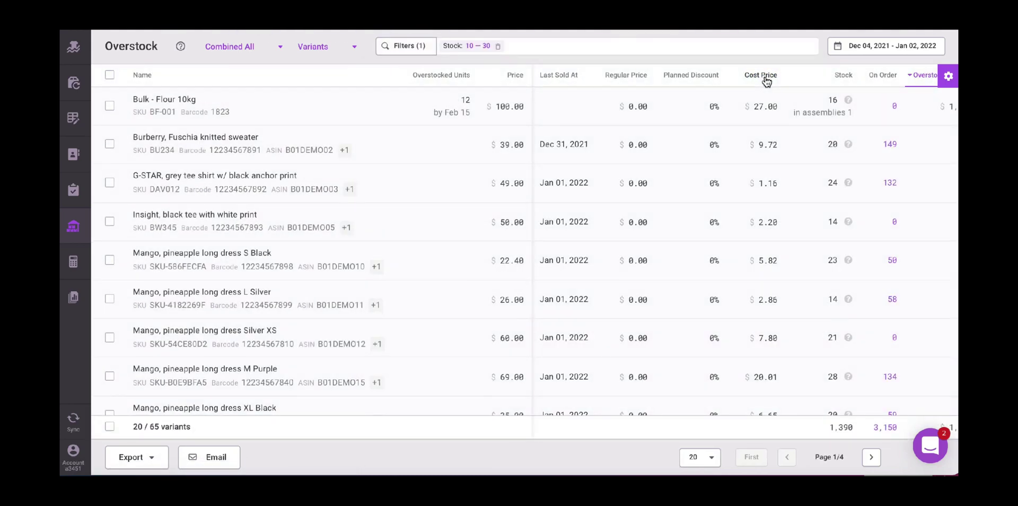
- Limit the Overstock report to Last 7 Days and group it by Categories, leaving one 'sale' row
click(867, 48)
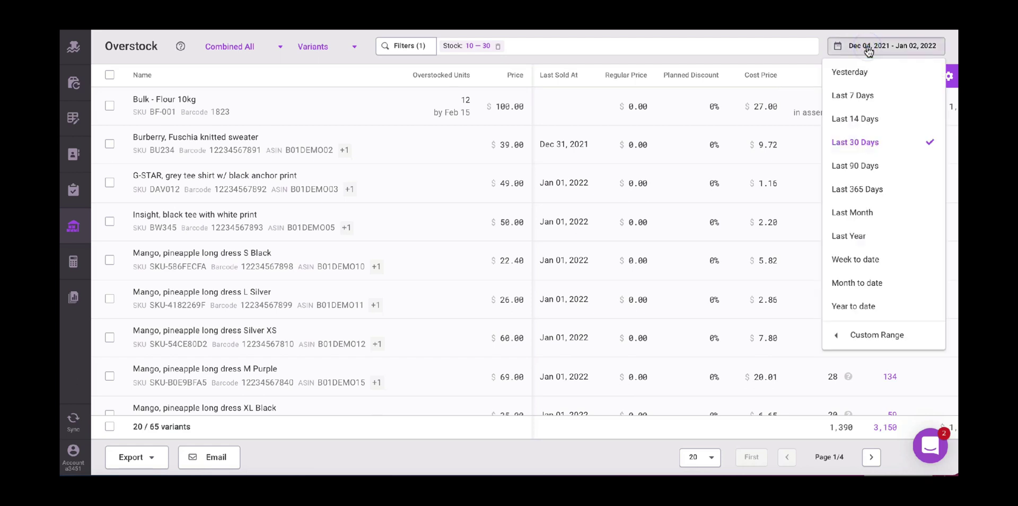
click(867, 97)
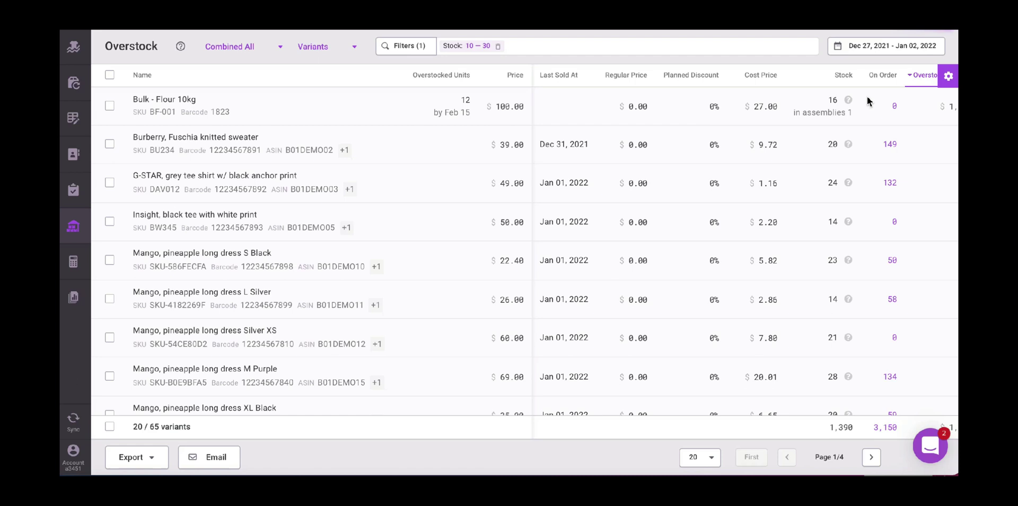
click(278, 48)
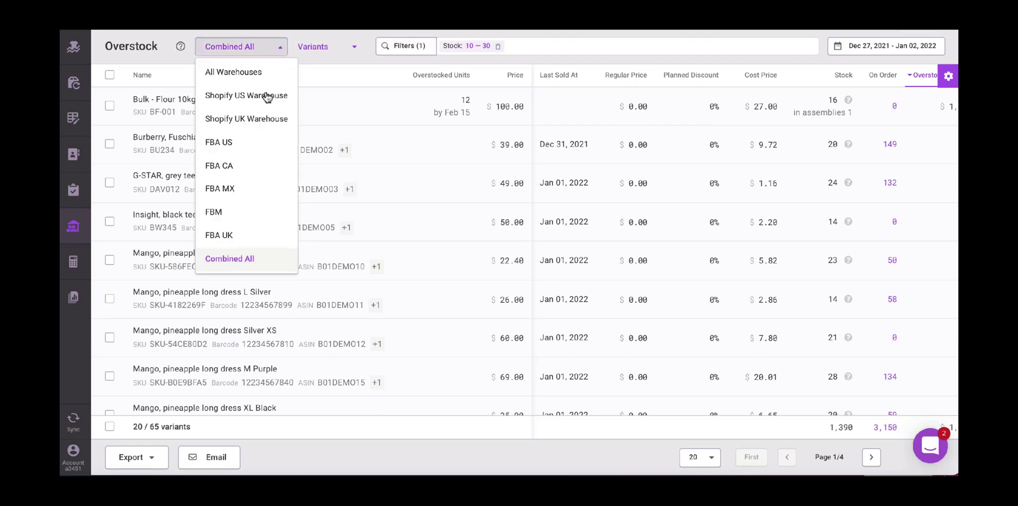
click(345, 47)
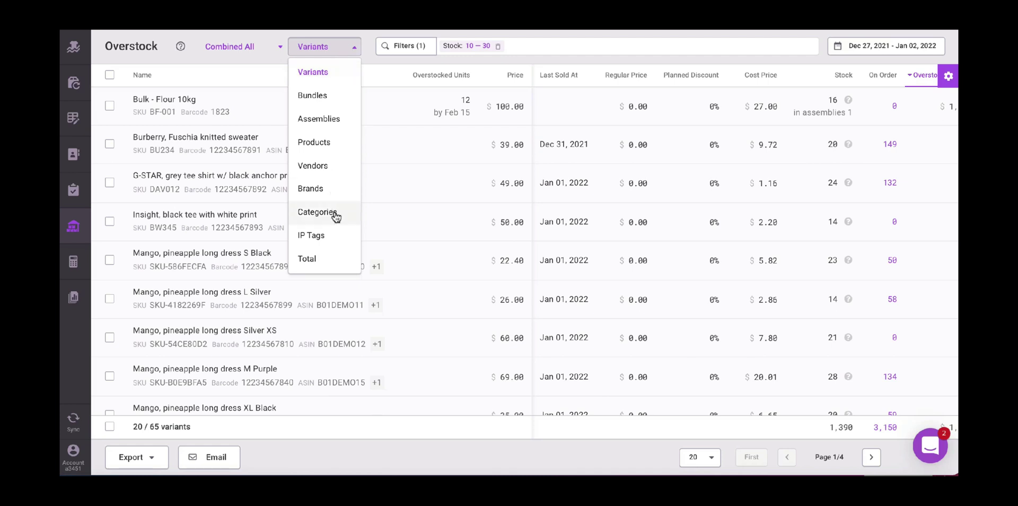
click(336, 262)
click(307, 48)
click(330, 212)
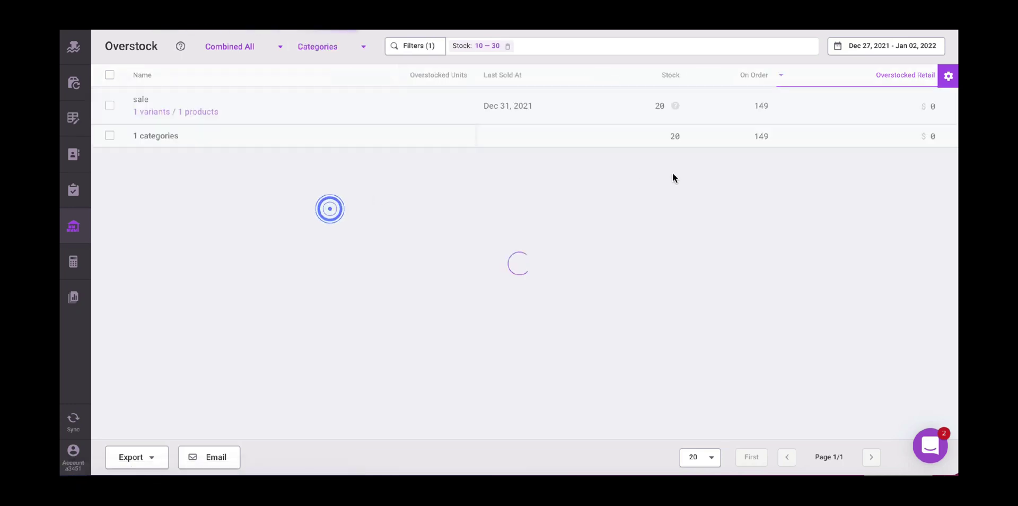
click(949, 77)
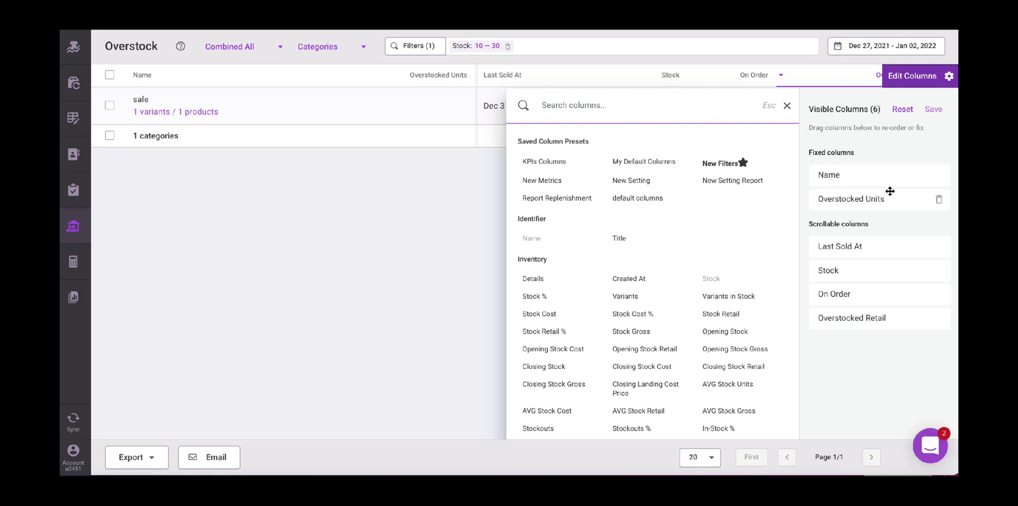
- Start a new email with the Overstock report and add the user's e-mail address as recipient
click(379, 193)
click(209, 457)
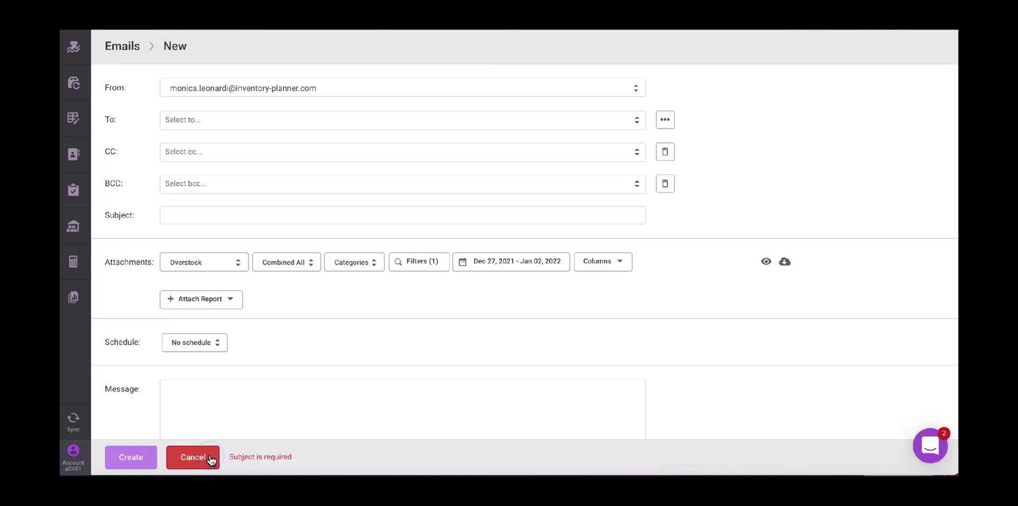
click(261, 113)
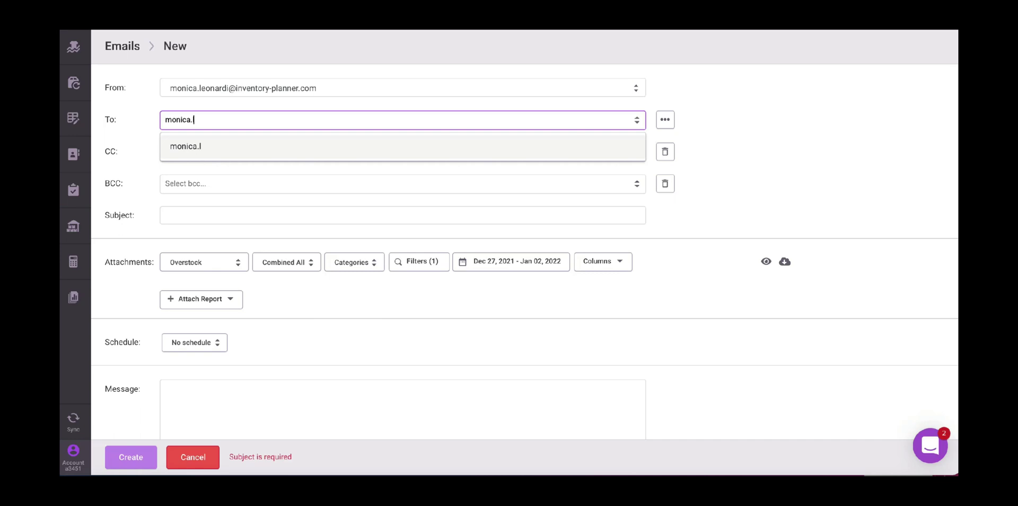
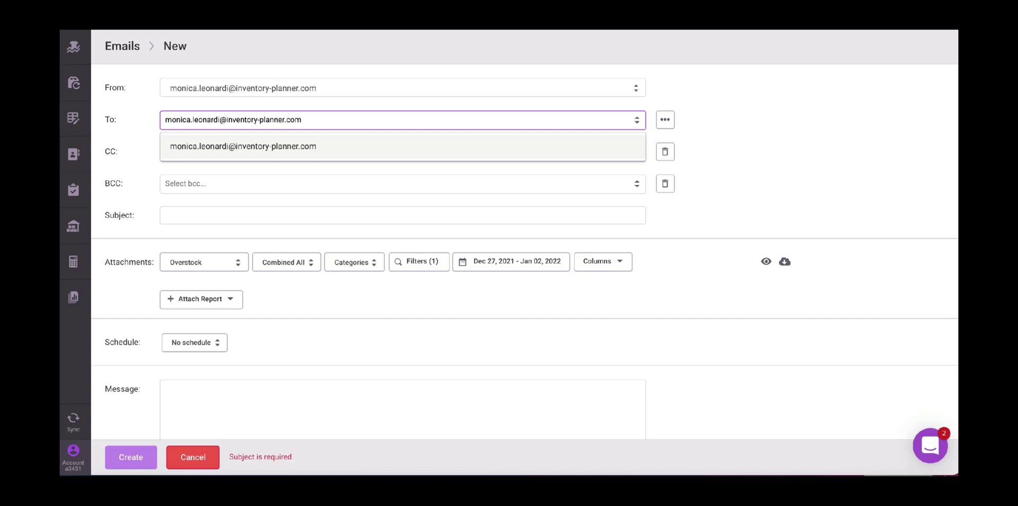
click(259, 145)
- Enter the subject 'Overstock Report Last 7 days' and check the attachable reports
click(206, 213)
text(Over)
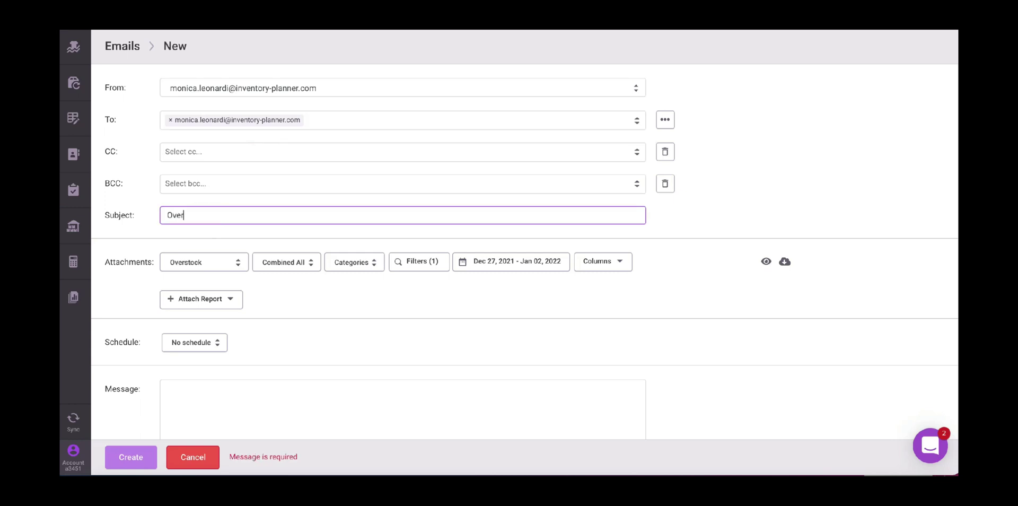
text(stock Report Last 7 days)
scroll(262, 307, down, 2)
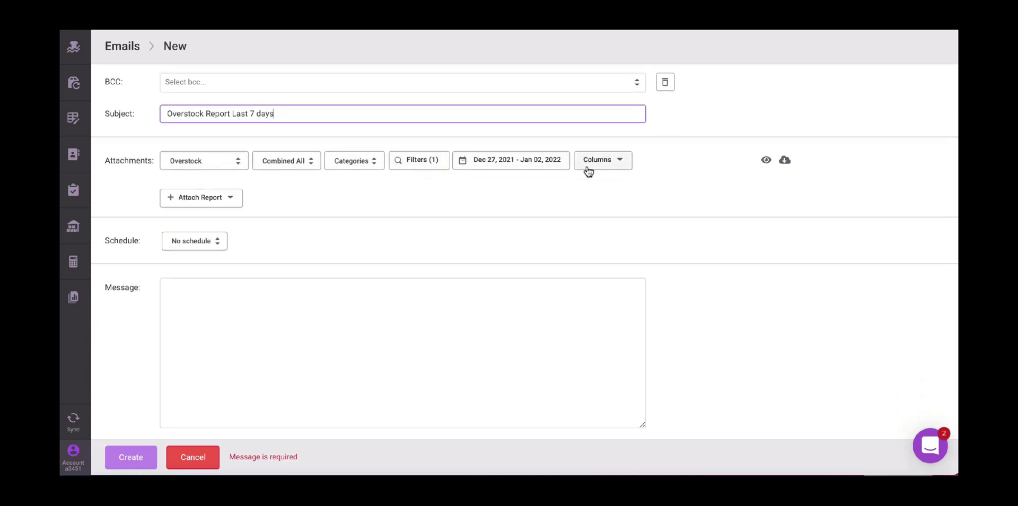
click(224, 199)
click(224, 199)
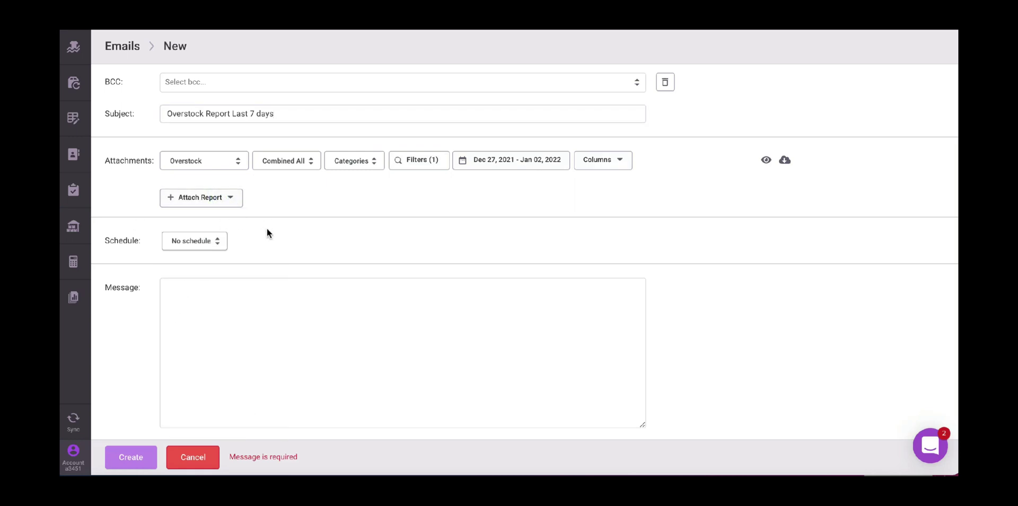
scroll(266, 228, down, 1)
scroll(266, 227, up, 2)
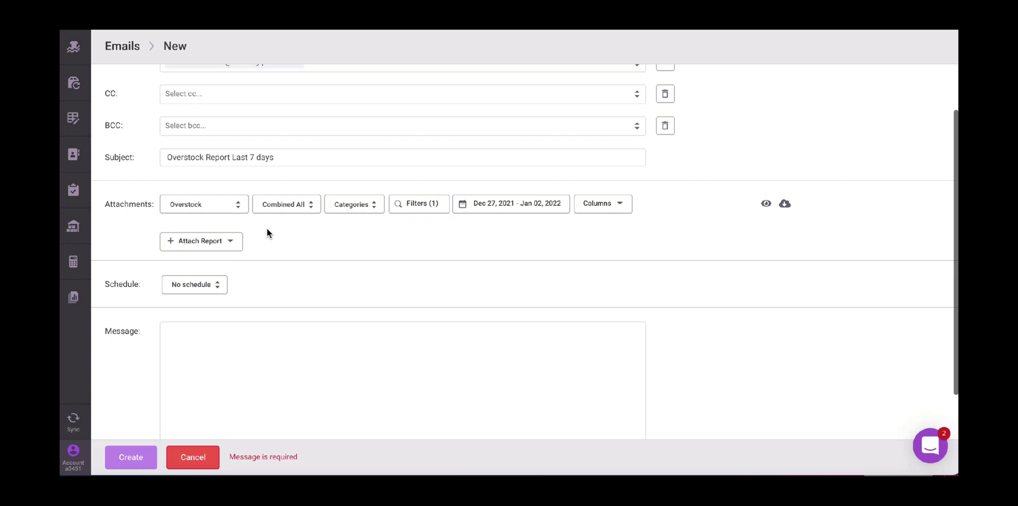
scroll(266, 231, down, 2)
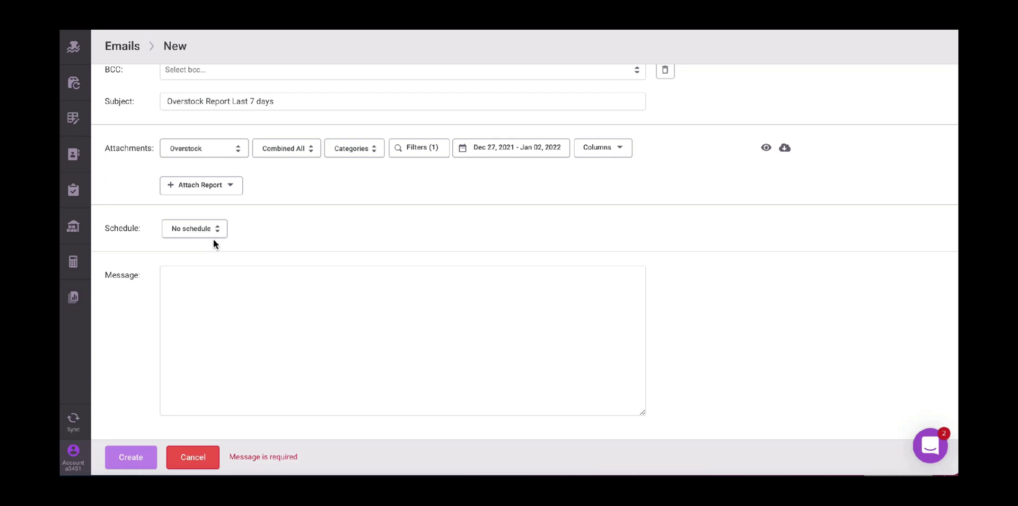
- Write the message 'Hi, / Test,' signed with the sender's first name, and create the email
click(241, 342)
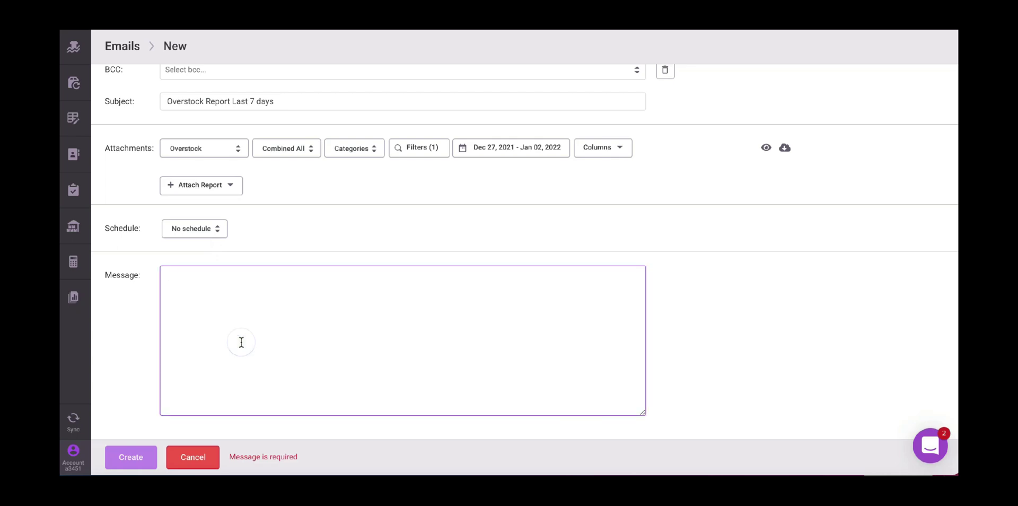
text(Hi,)
key(Return)
key(Return)
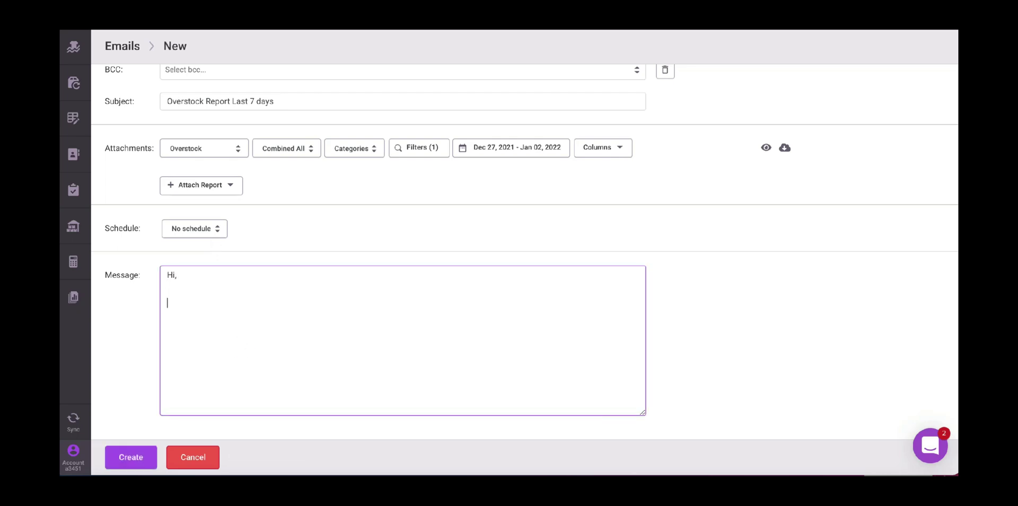
text(Test,)
key(Return)
text(Monica)
click(130, 456)
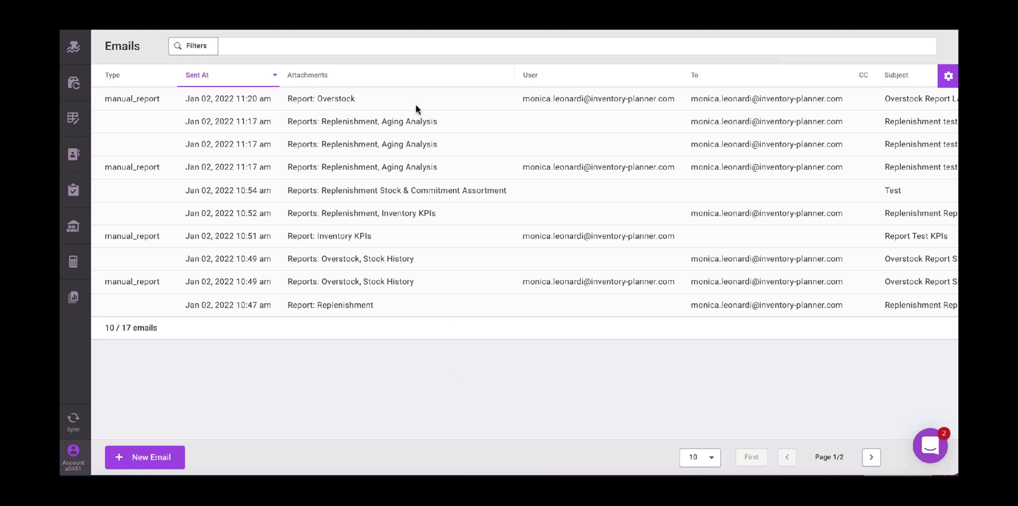
- Confirm the new email shows no automation in the Automation column, then open the account menu
scroll(645, 122, right, 5)
scroll(645, 118, right, 2)
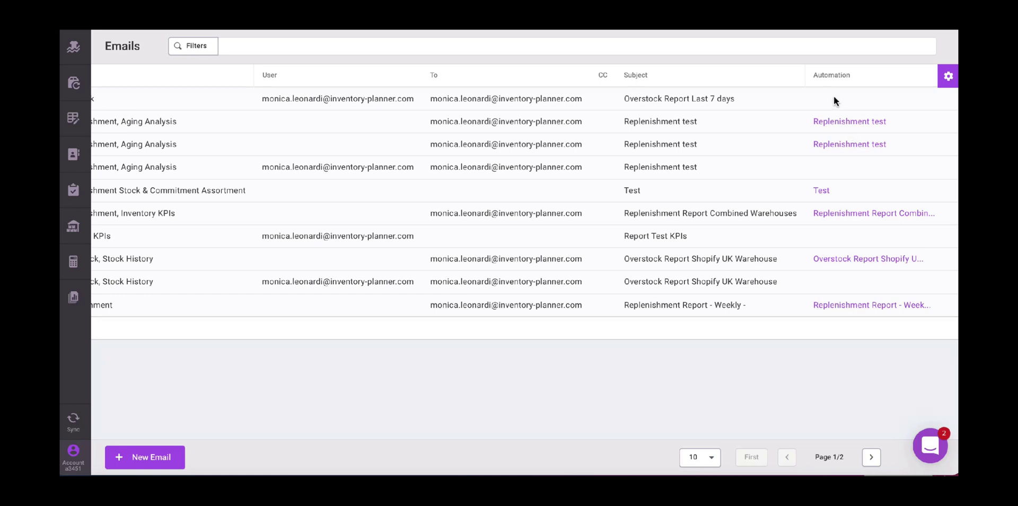
click(75, 462)
- On Automations, bulk-disable Replenishment test, Test and Replenishment Report Combined Warehouses
click(165, 200)
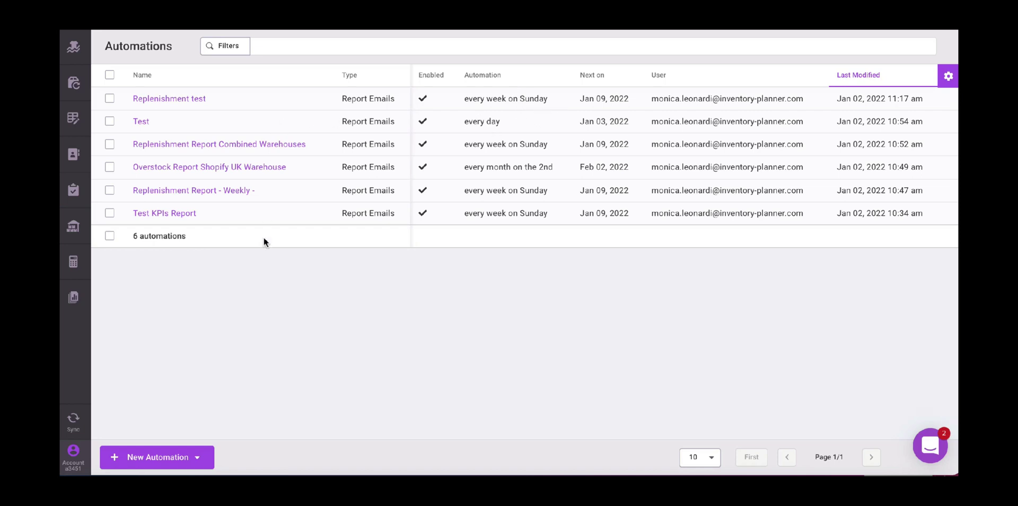
click(110, 99)
click(110, 121)
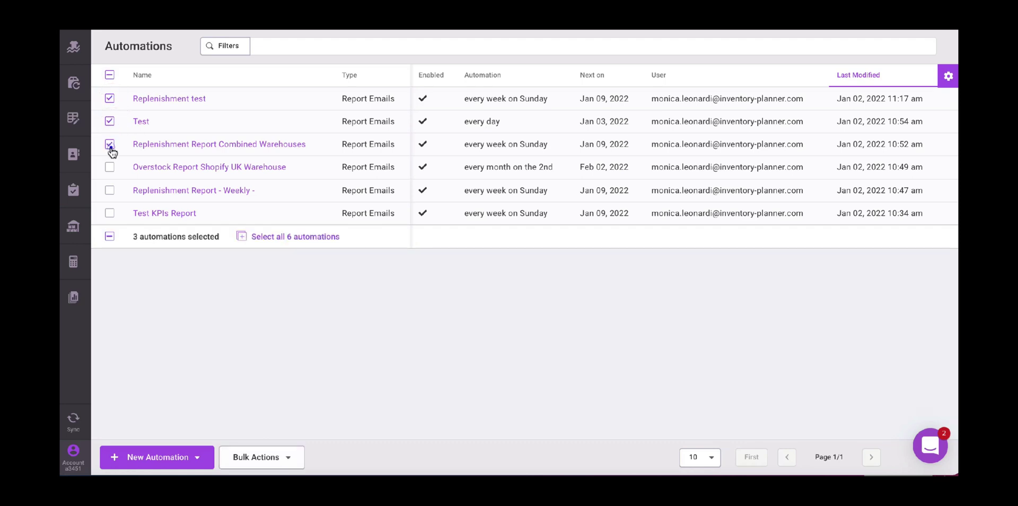
click(109, 144)
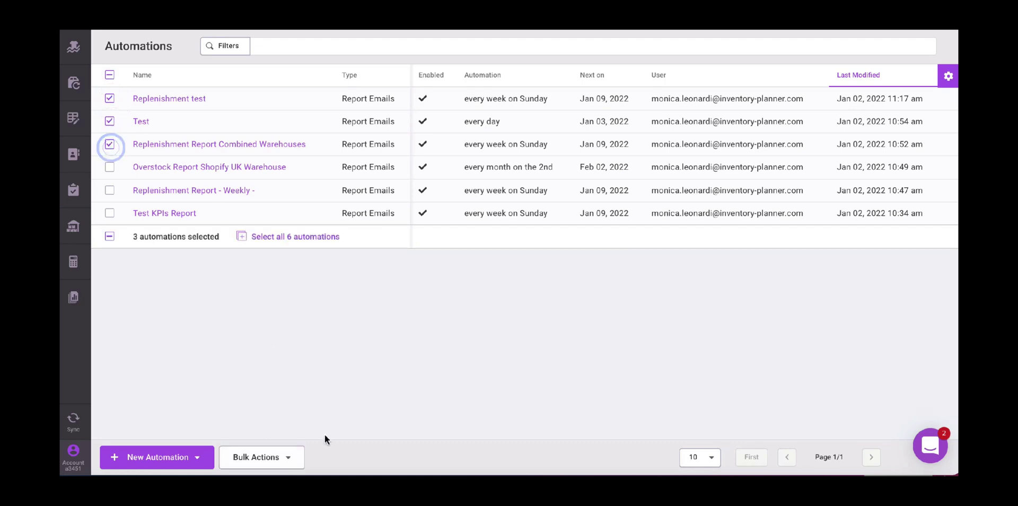
click(293, 462)
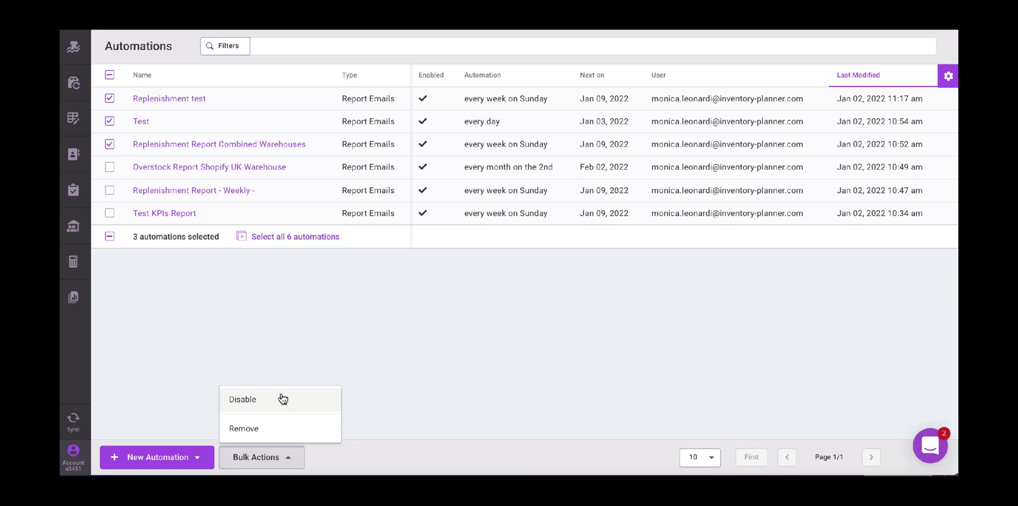
click(282, 398)
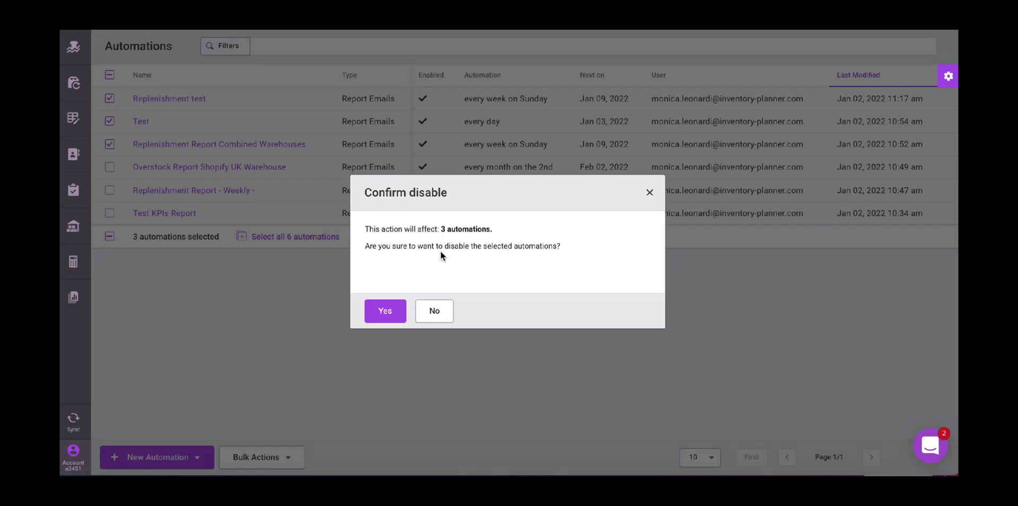
click(395, 310)
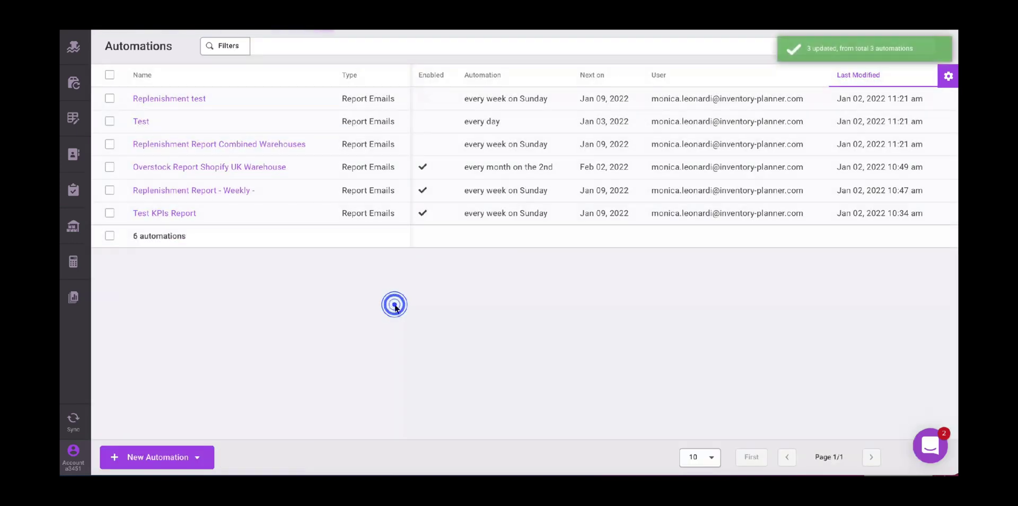
- Bulk re-enable the same three automations and open Replenishment Report Combined Warehouses
click(109, 99)
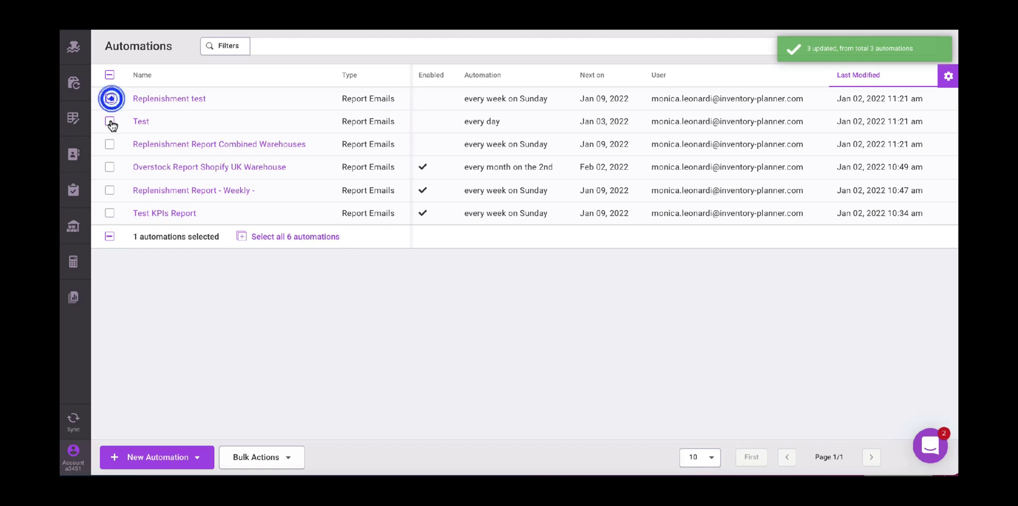
click(109, 122)
click(109, 144)
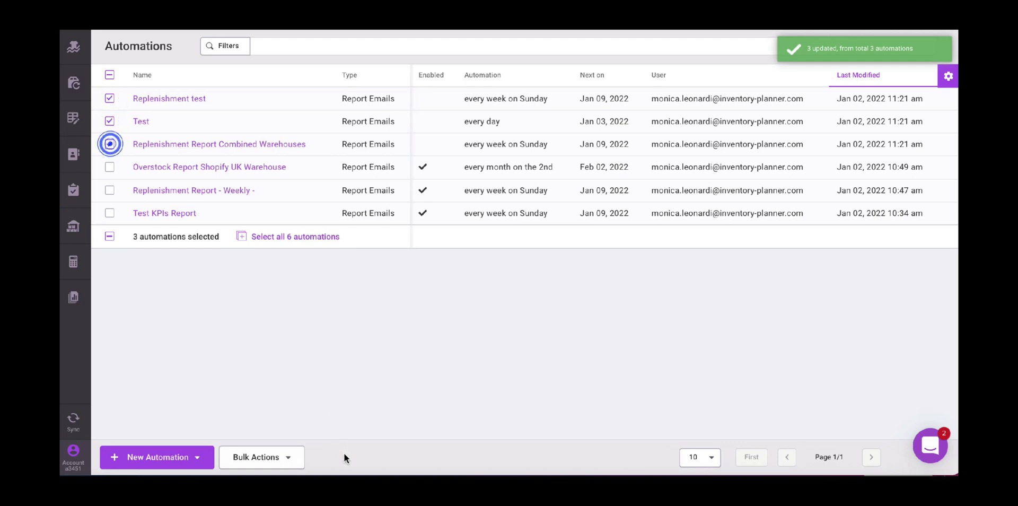
click(300, 457)
click(281, 397)
click(389, 312)
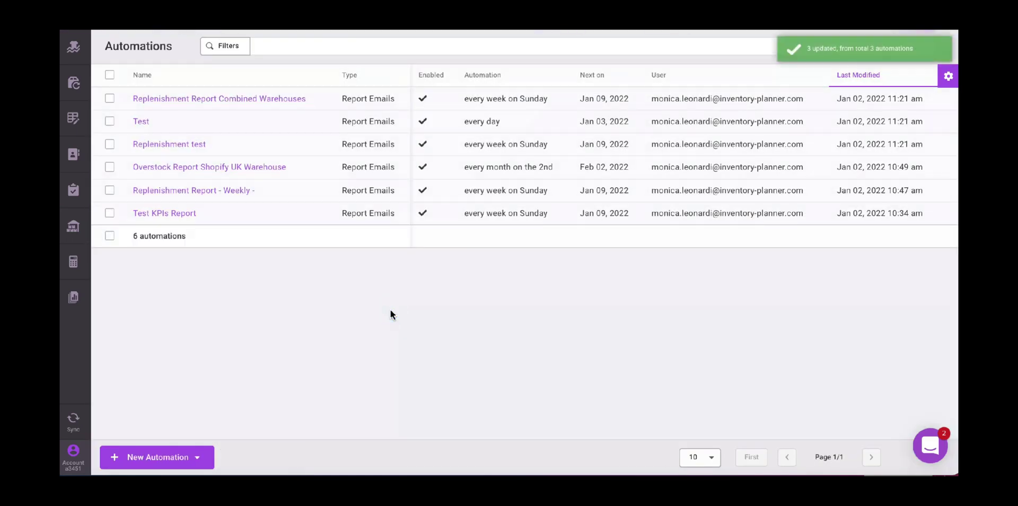
click(266, 99)
- Return to the automation's overview and view details of the 3:28 pm past email
scroll(425, 209, down, 1)
scroll(425, 208, up, 1)
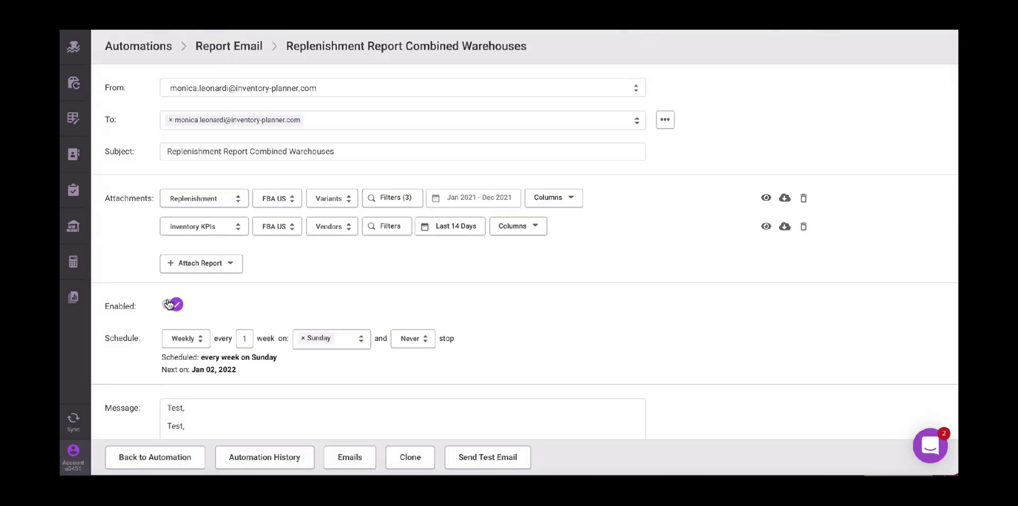
click(164, 455)
scroll(477, 329, down, 5)
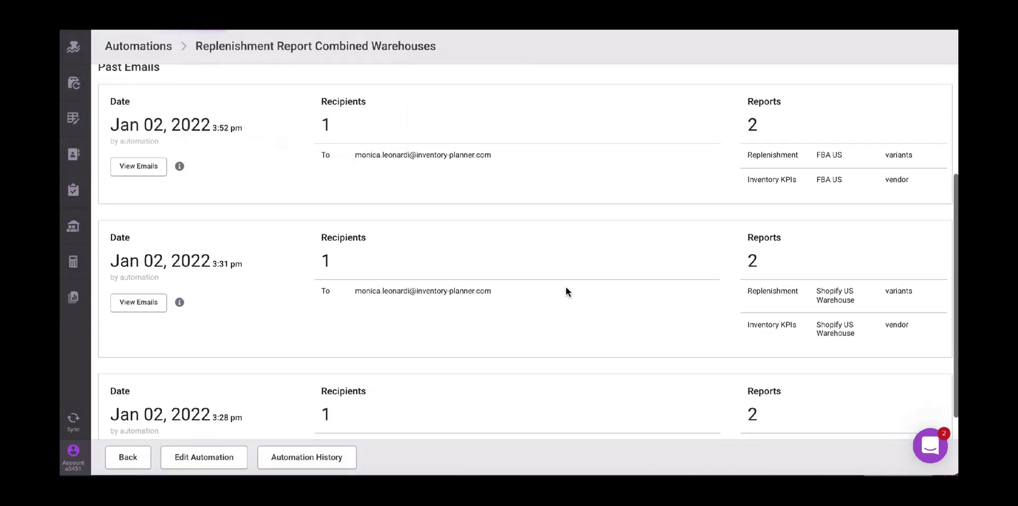
scroll(565, 287, up, 1)
scroll(566, 289, down, 3)
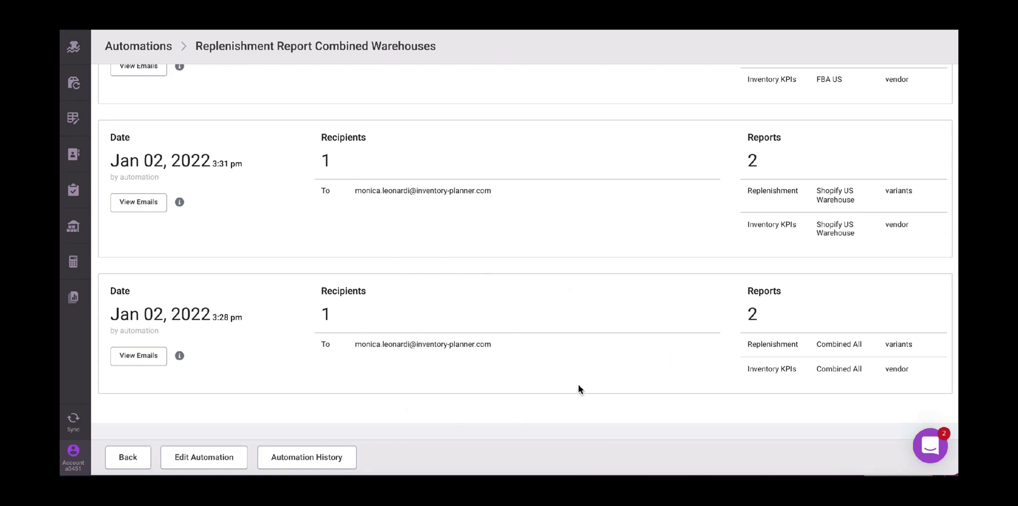
click(180, 355)
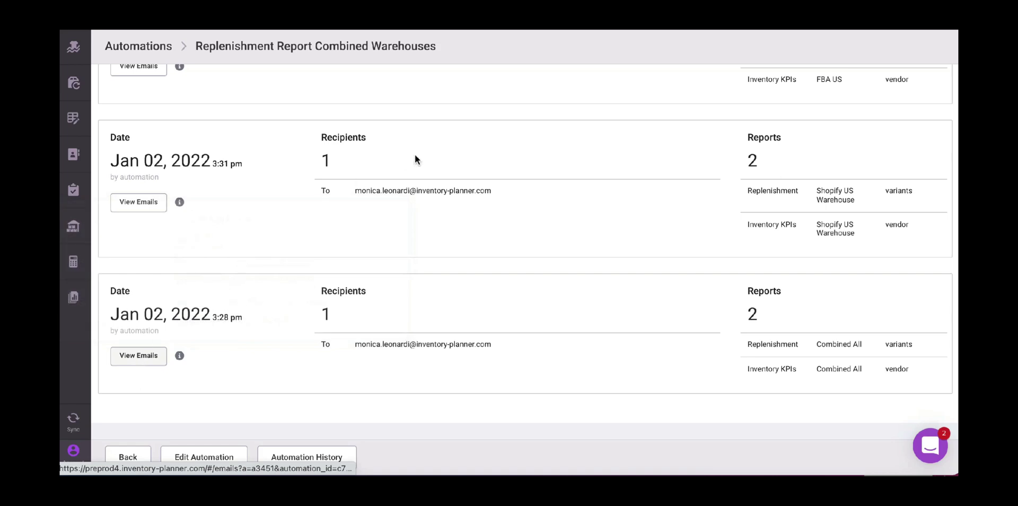
- Open the automation's change history, then go back to its overview
scroll(418, 160, up, 4)
scroll(418, 162, up, 3)
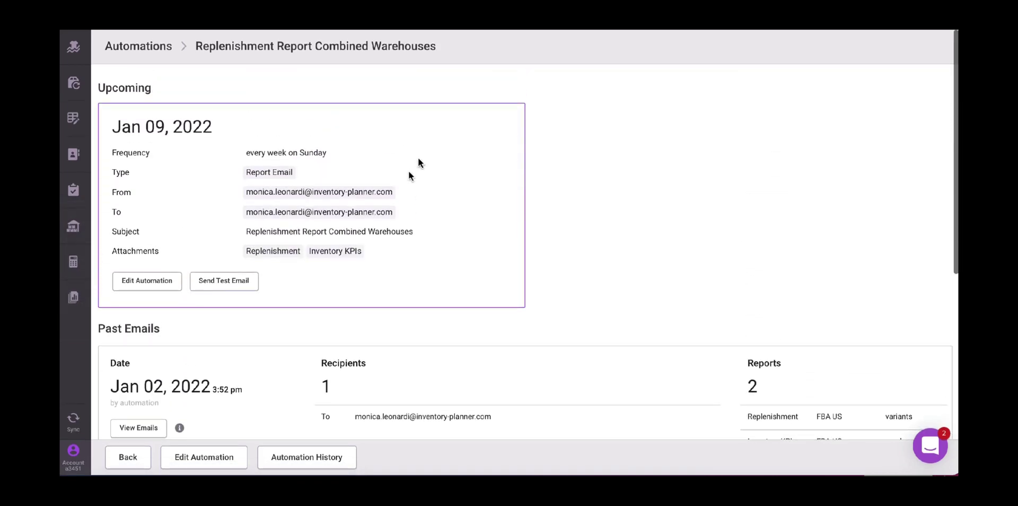
click(297, 458)
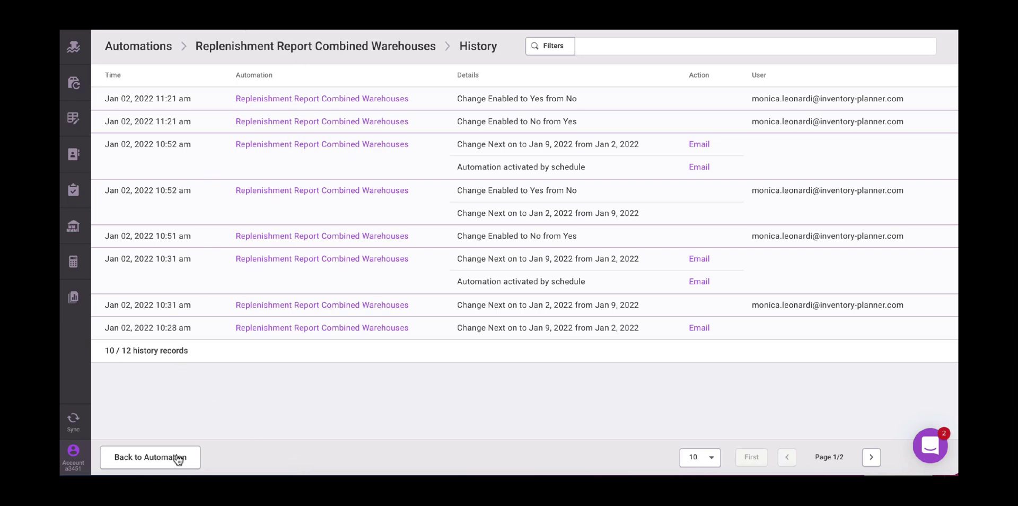
click(159, 458)
- Go to the Emails list and scroll right to compare the Subject and Automation columns
click(86, 458)
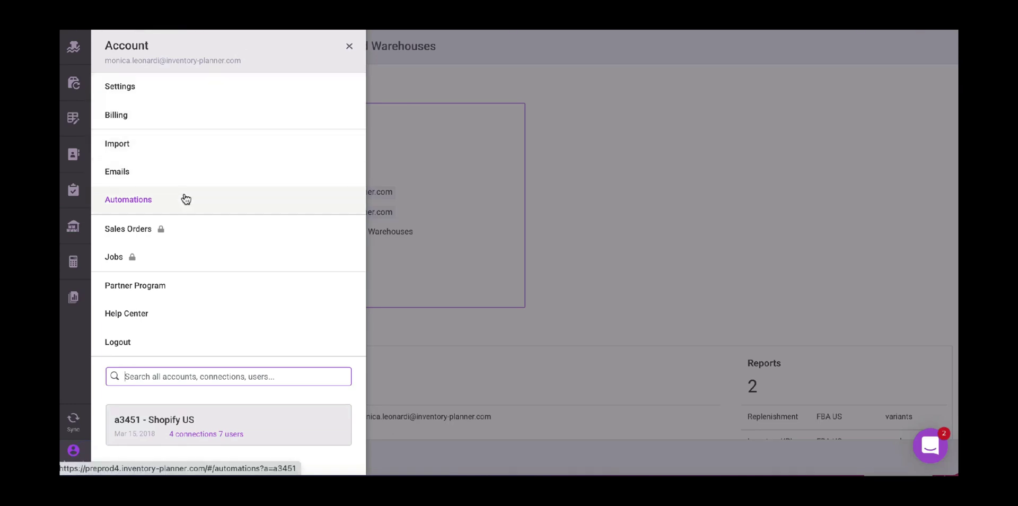
click(178, 171)
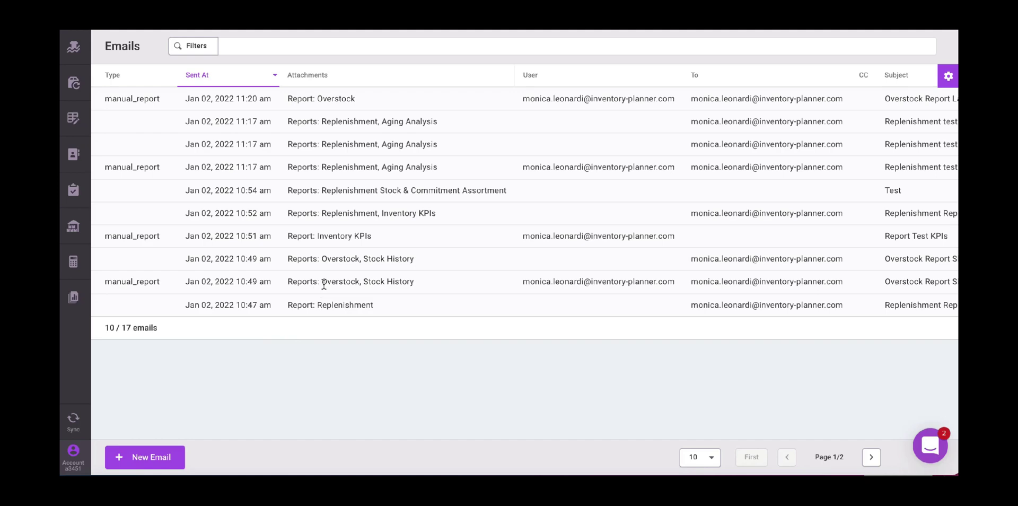
scroll(670, 266, right, 5)
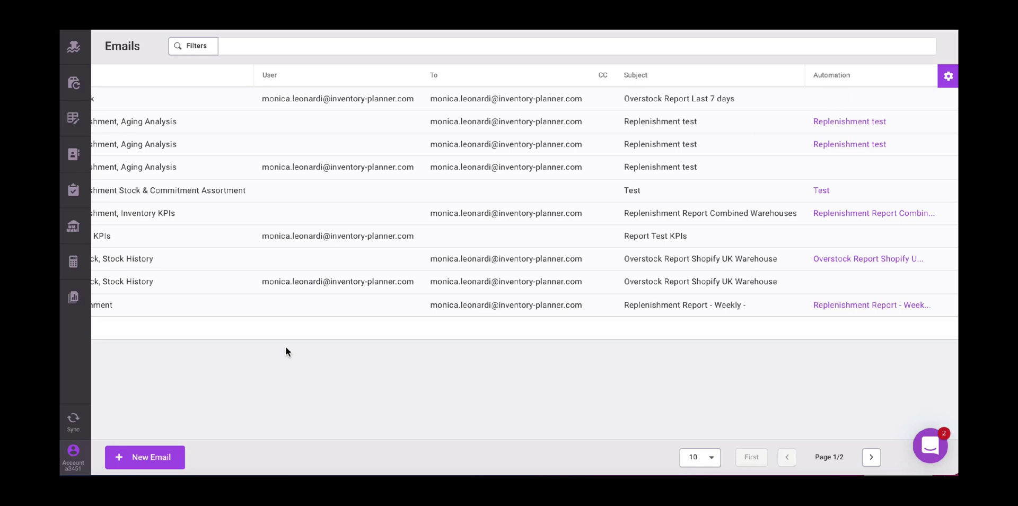
click(75, 297)
- Open the Inventory KPIs report showing Supplier US and Supplier China
click(168, 85)
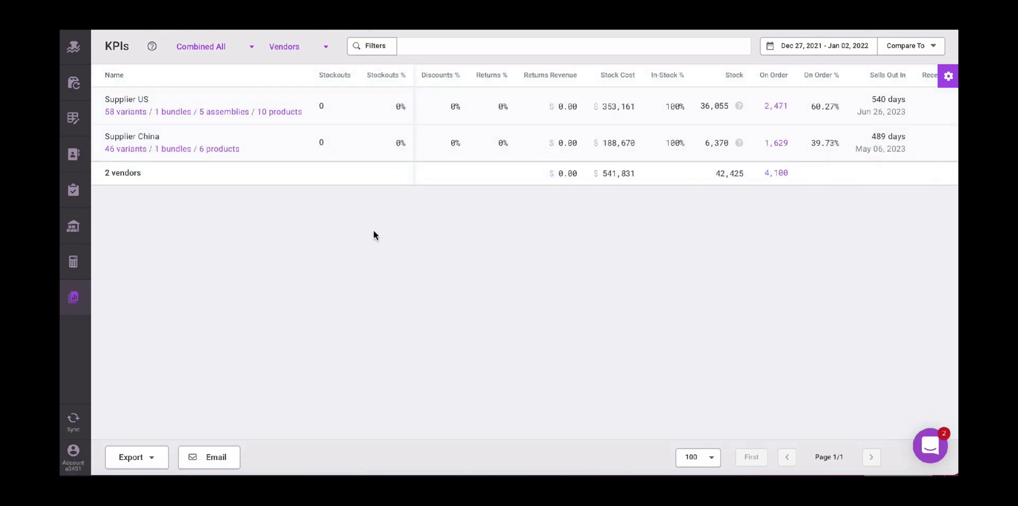